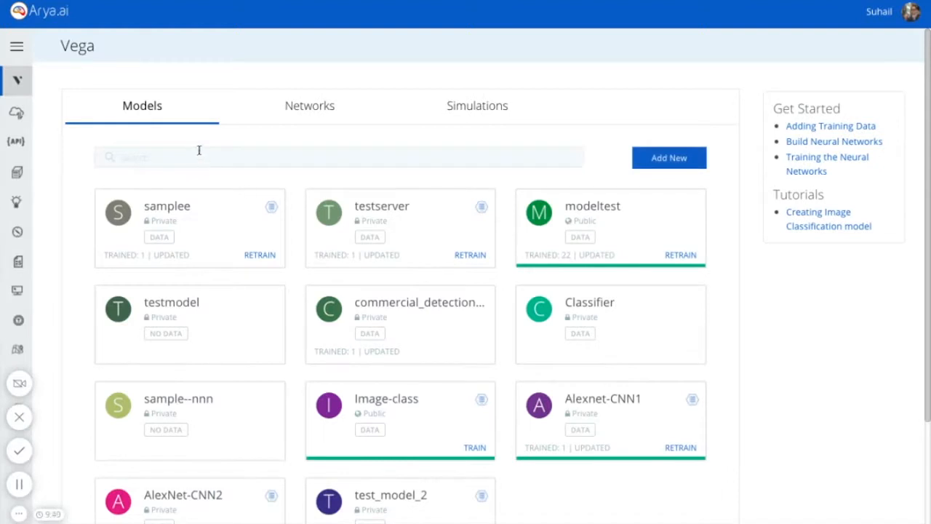
# Look over the Networks and Simulations lists in Vega, returning to the Models list.
pyautogui.click(306, 115)
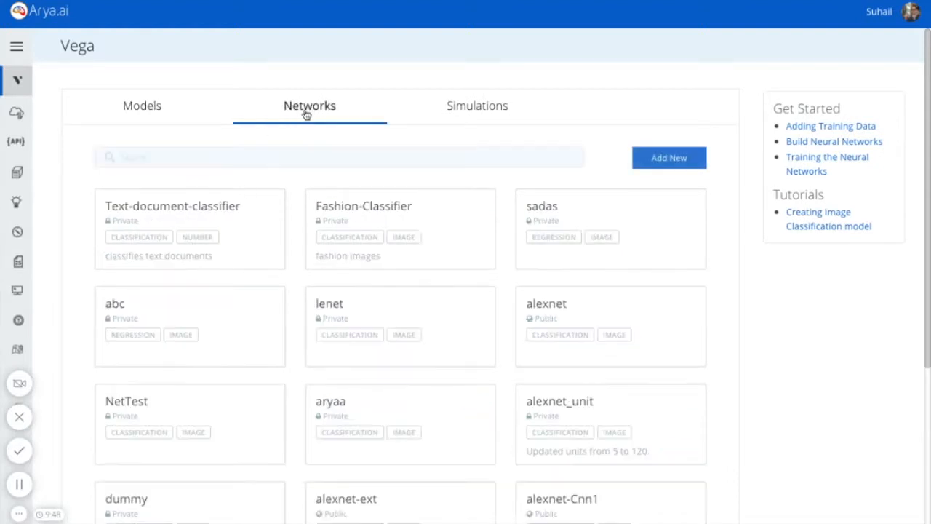
pyautogui.click(494, 108)
pyautogui.click(159, 104)
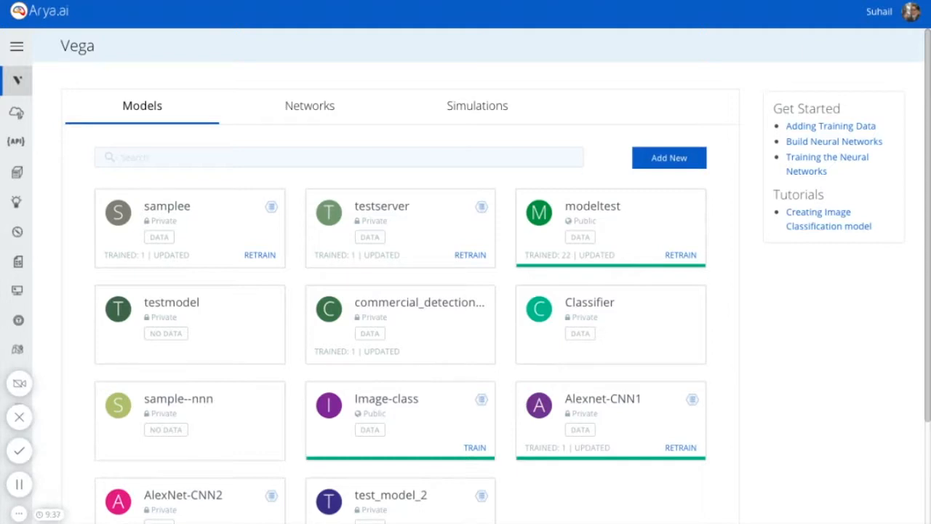
# Open the Buckets section and view the existing data buckets.
pyautogui.click(13, 46)
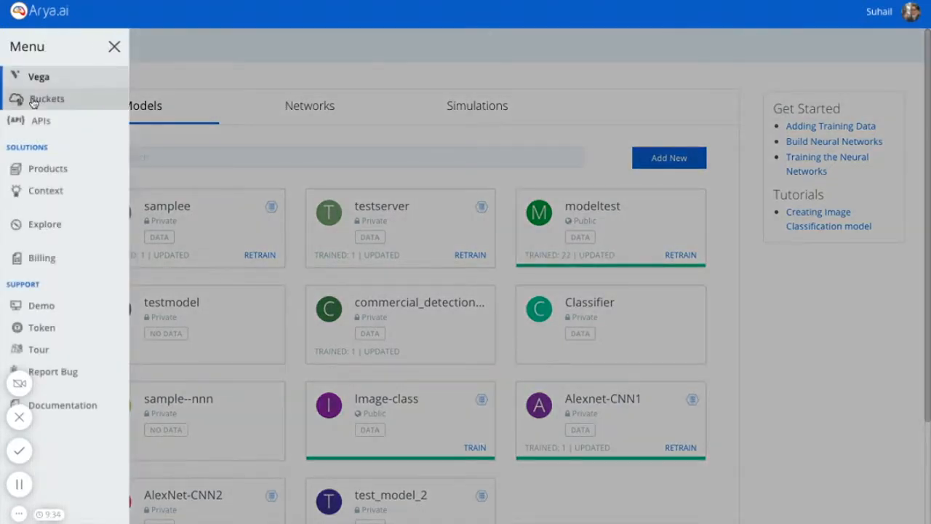
pyautogui.click(15, 98)
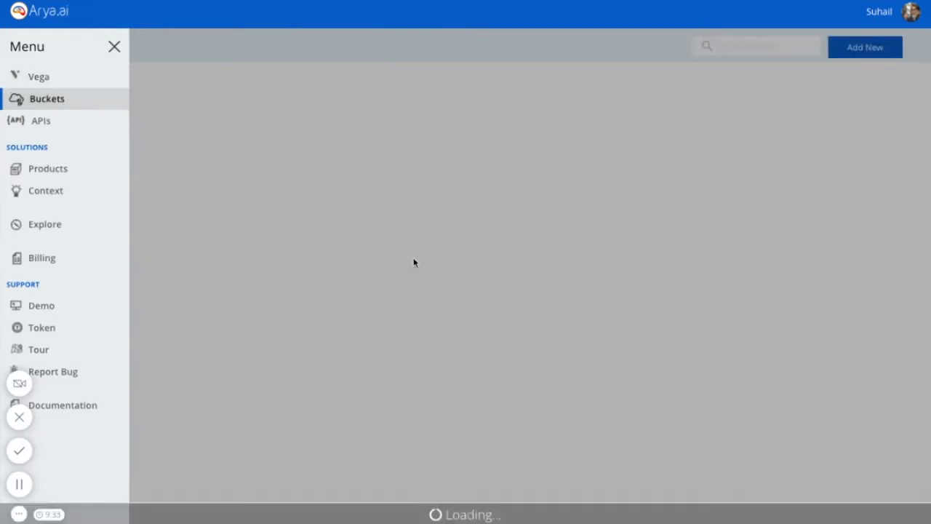
pyautogui.click(562, 250)
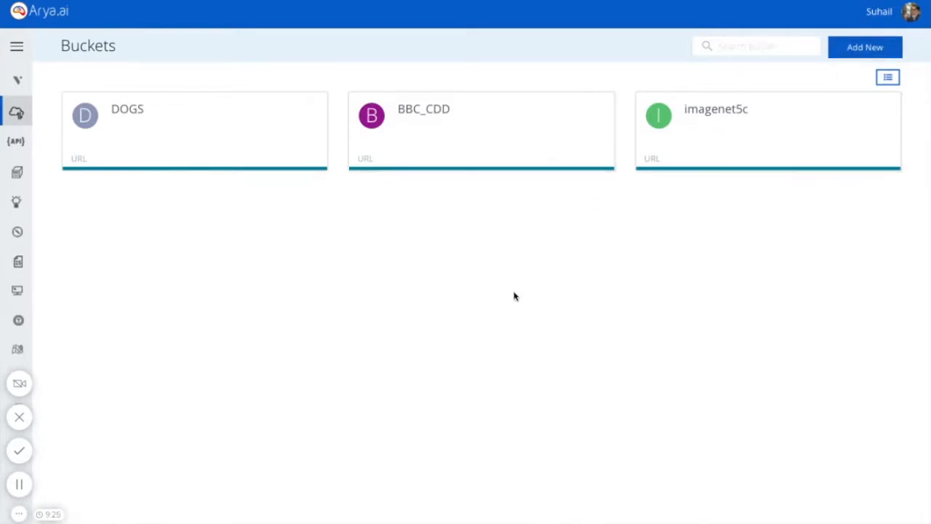
# Open the new bucket form and compare the fields required for the S3 and Url source options.
pyautogui.click(850, 47)
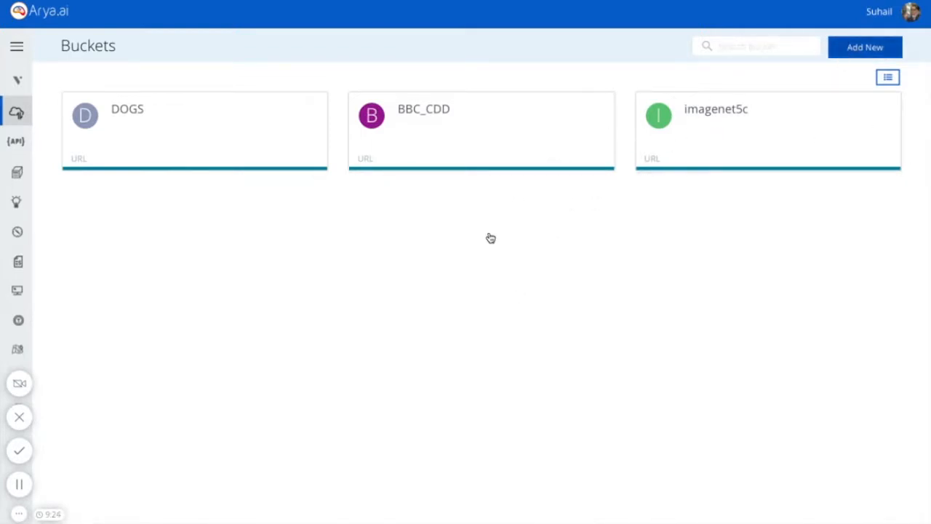
pyautogui.scroll(-1, 489, 237)
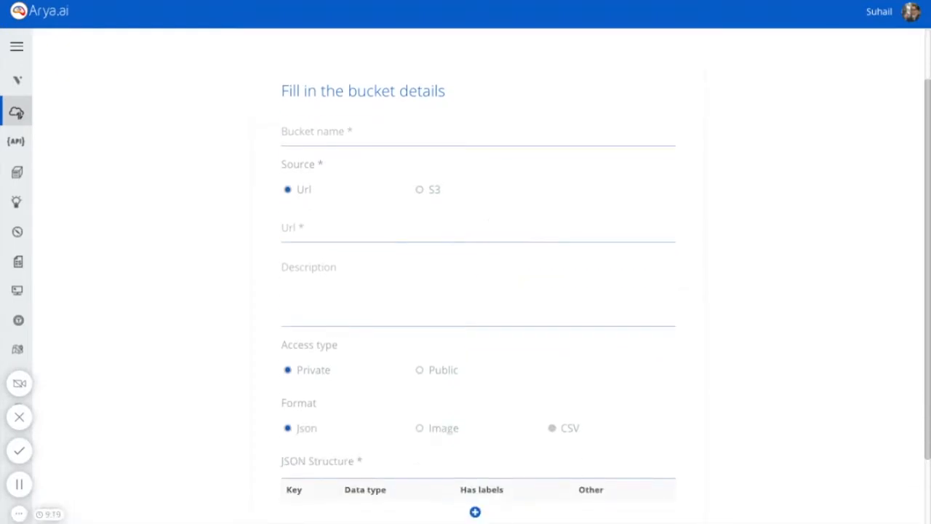
pyautogui.click(419, 189)
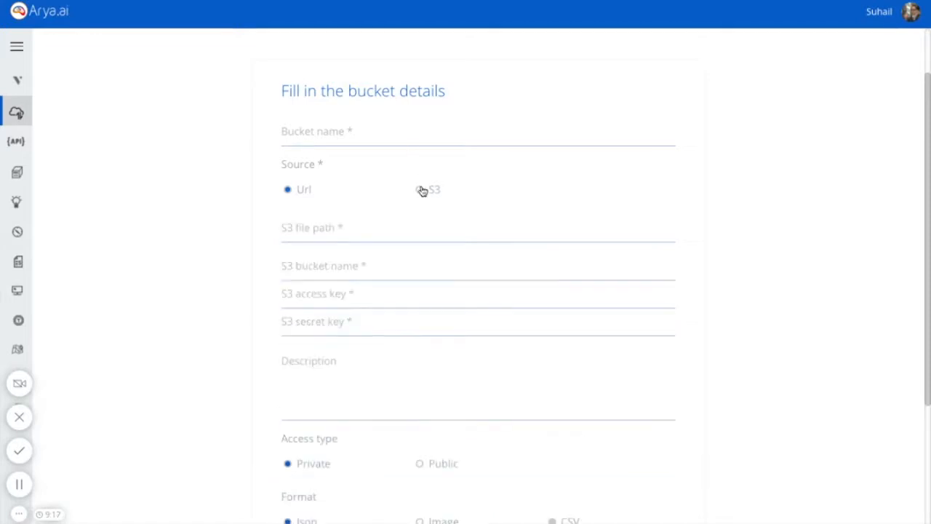
pyautogui.click(303, 190)
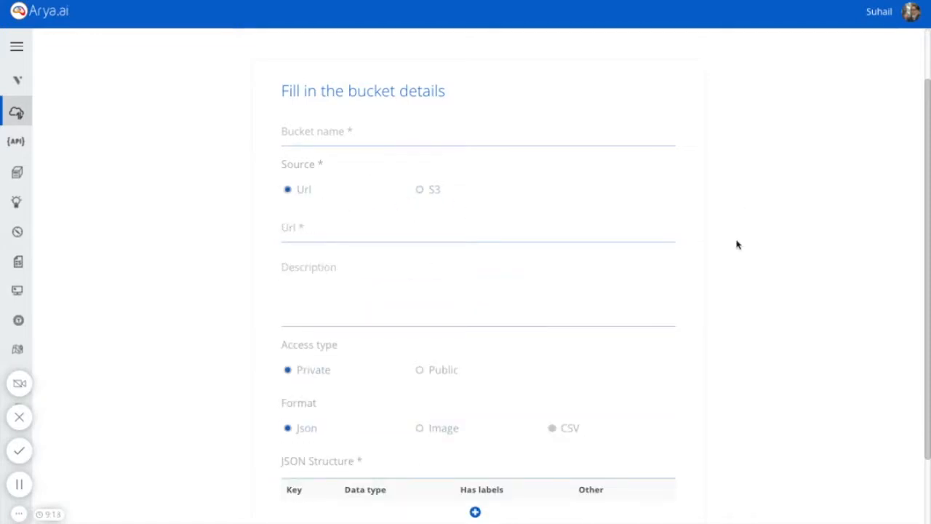
pyautogui.scroll(-2, 736, 243)
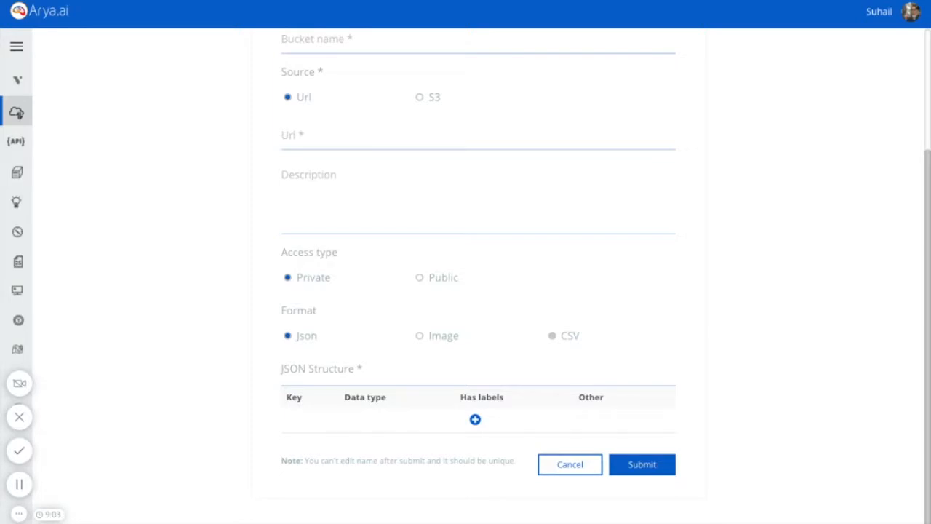
# View the fields for defining a bucket's JSON structure and dismiss the dialog without adding a key.
pyautogui.doubleClick(474, 414)
pyautogui.click(474, 418)
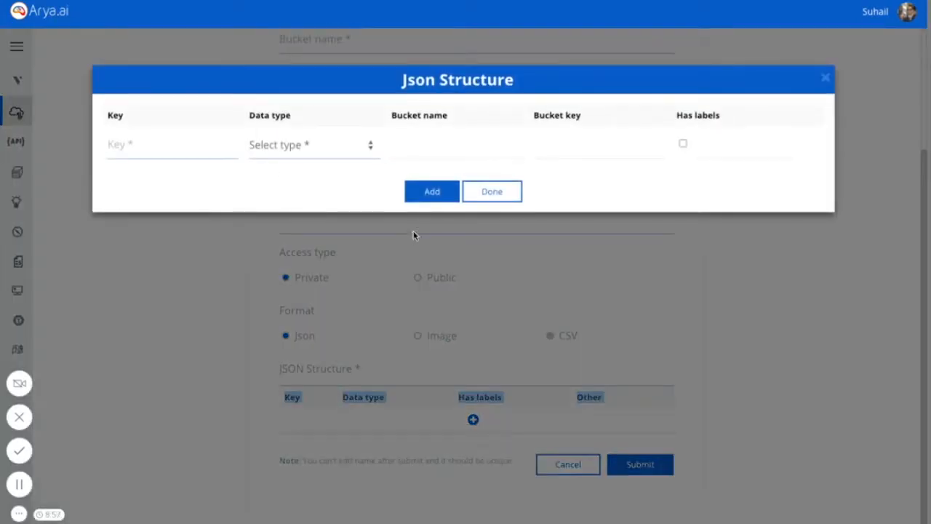
pyautogui.click(598, 281)
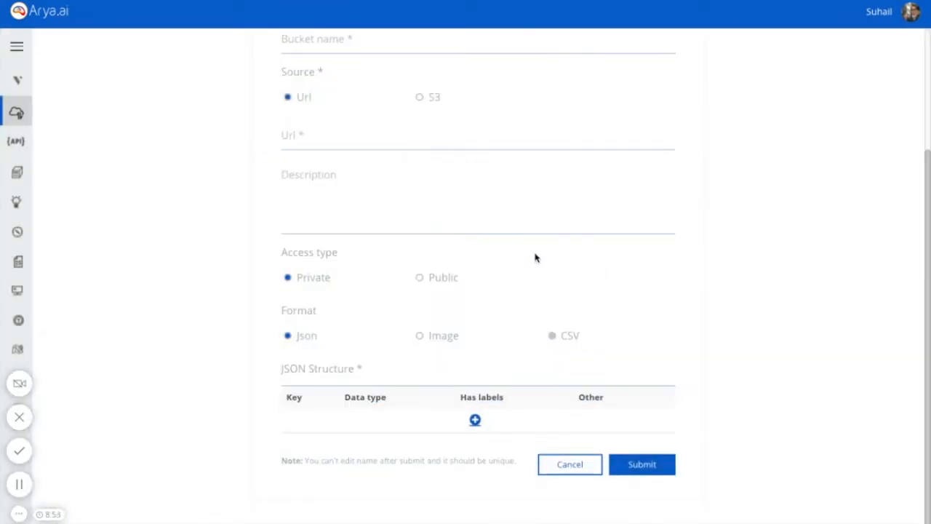
pyautogui.scroll(3, 717, 270)
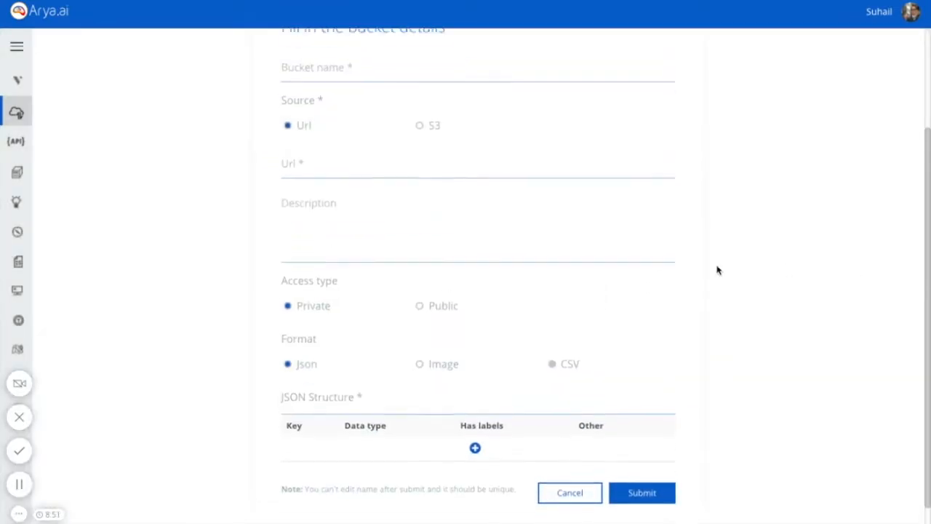
pyautogui.scroll(1, 717, 271)
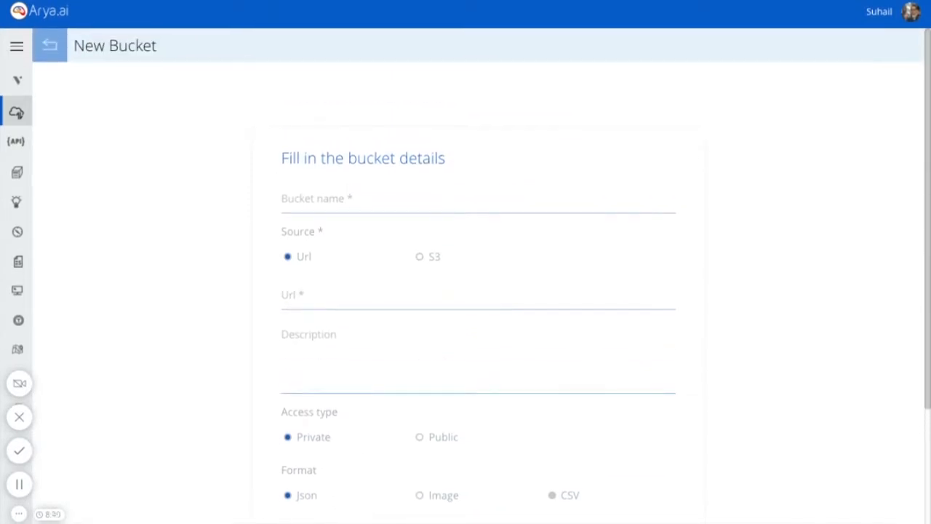
# Leave the new bucket form and view the list of networks in Vega.
pyautogui.click(20, 80)
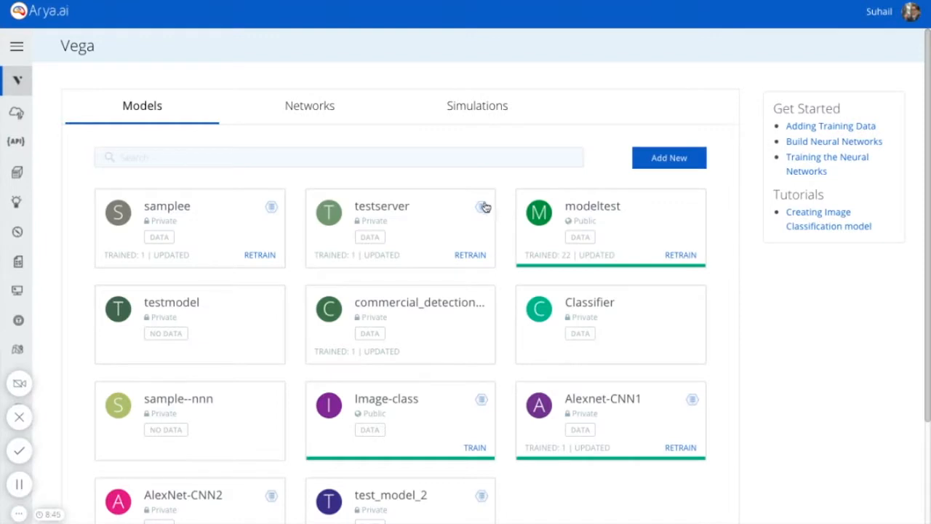
pyautogui.click(314, 108)
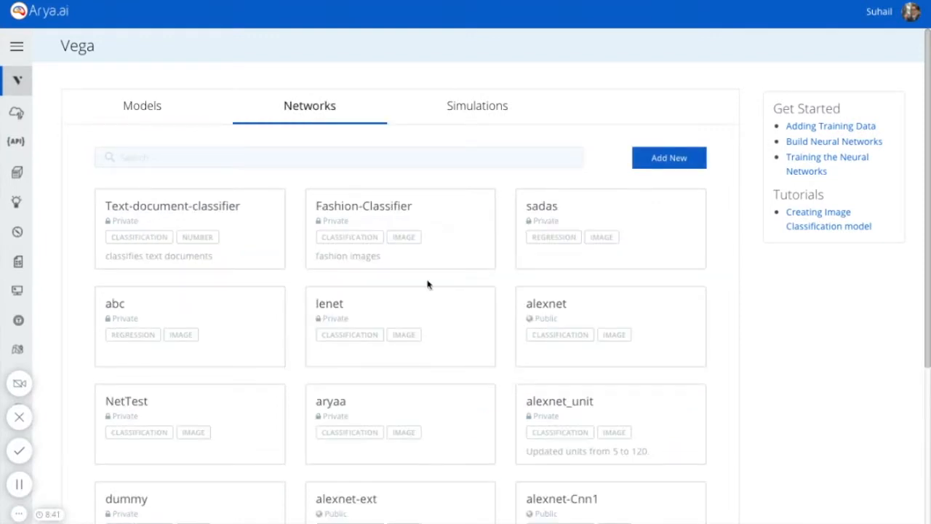
# Open the Explore section and browse its Context and Bucket listings, ending on the Models listing.
pyautogui.click(17, 47)
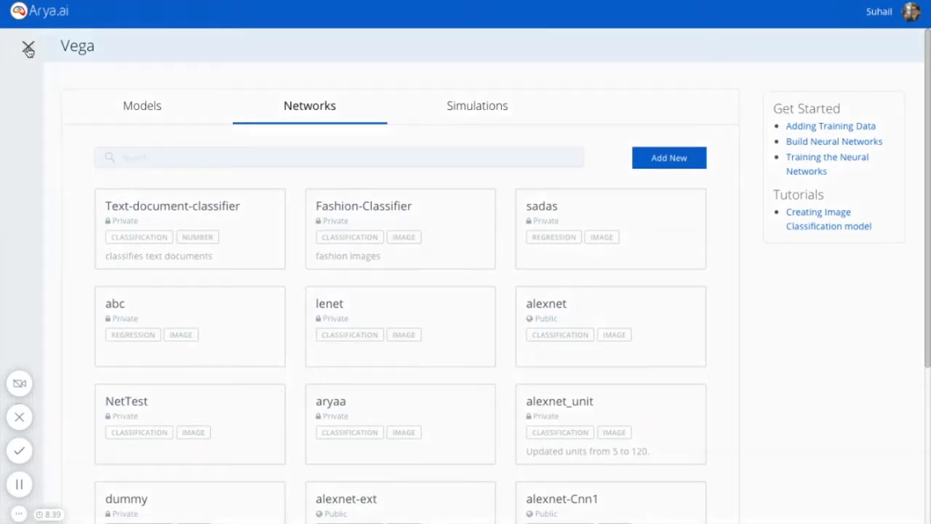
pyautogui.click(36, 224)
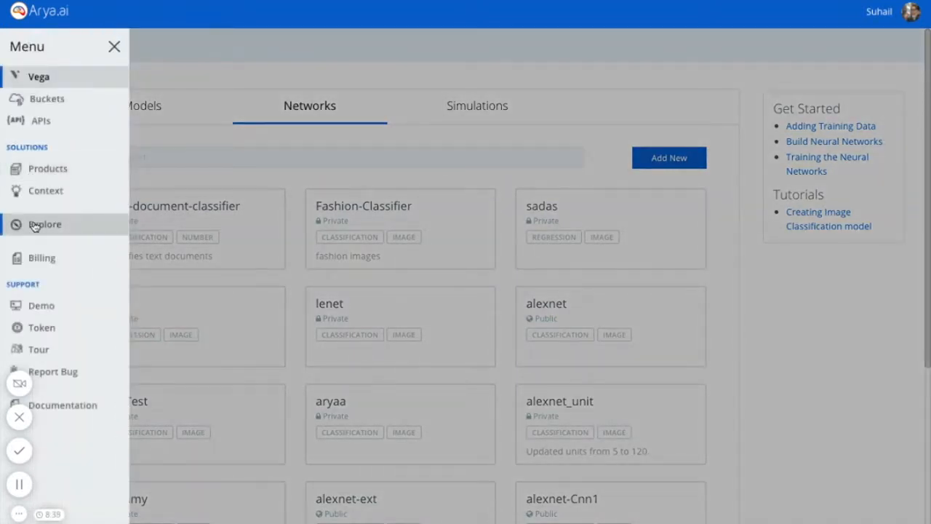
pyautogui.click(349, 356)
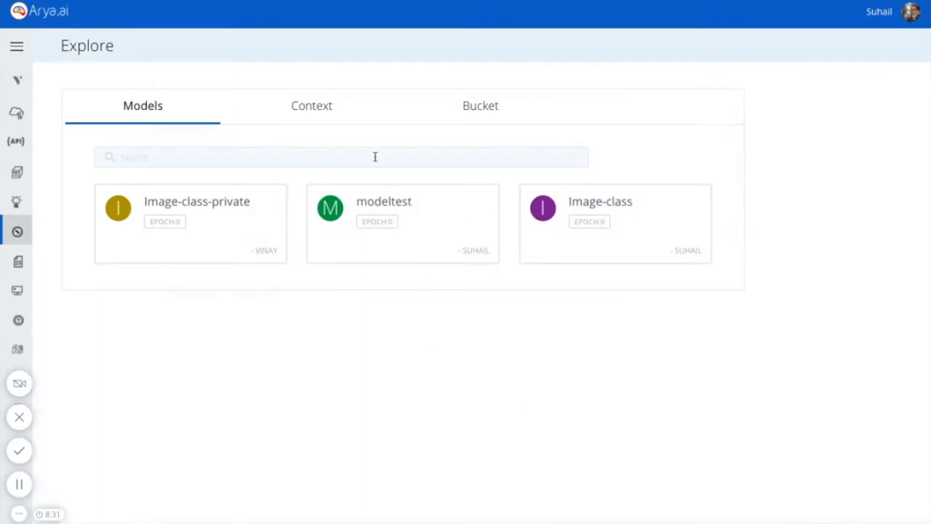
pyautogui.click(328, 118)
pyautogui.click(483, 102)
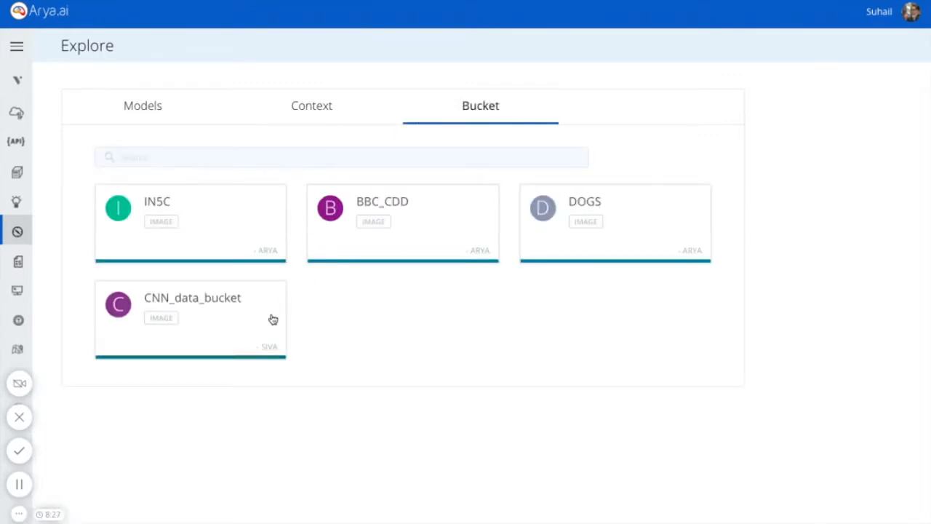
pyautogui.click(168, 115)
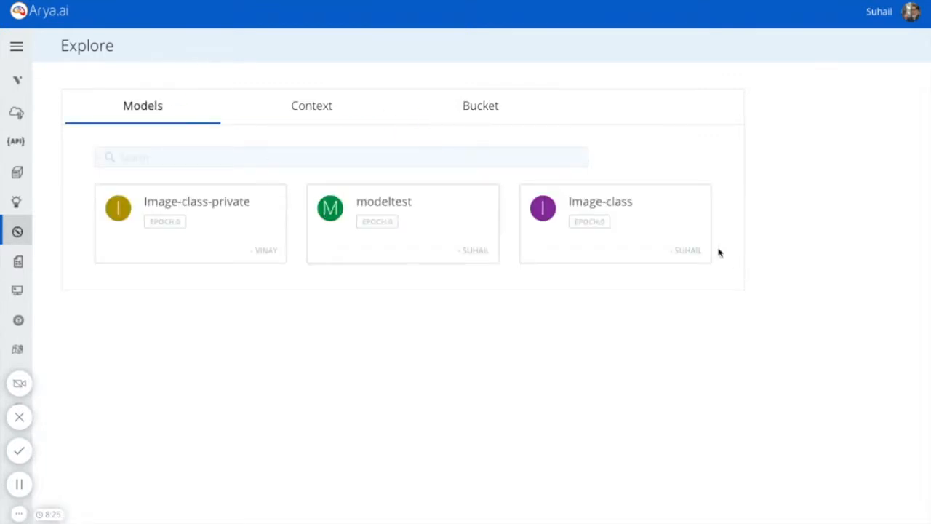
# Open the Image-class-private model and examine its loss and accuracy training chart.
pyautogui.click(248, 216)
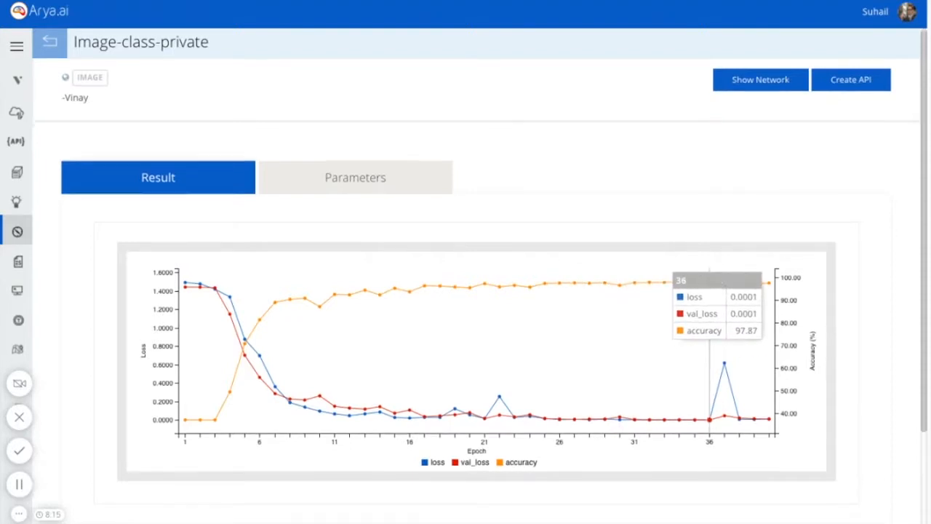
pyautogui.scroll(-1, 716, 285)
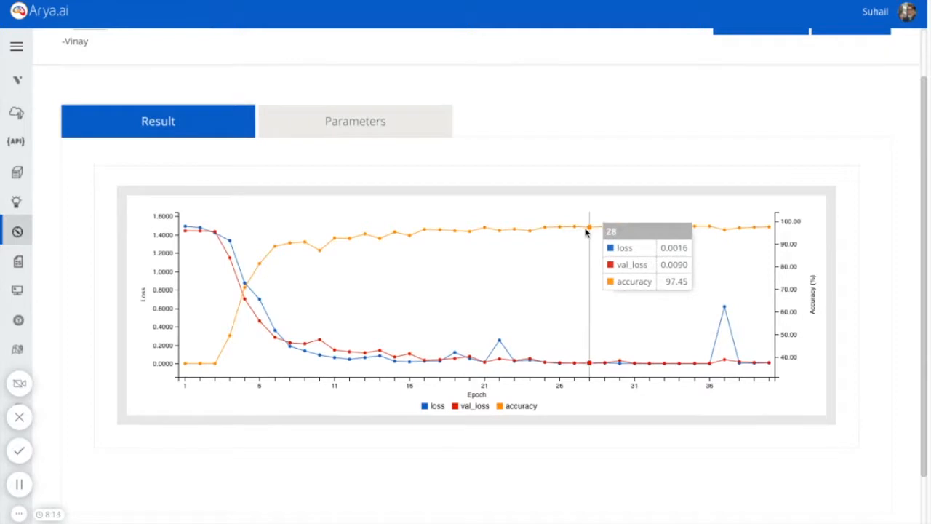
pyautogui.scroll(-1, 542, 227)
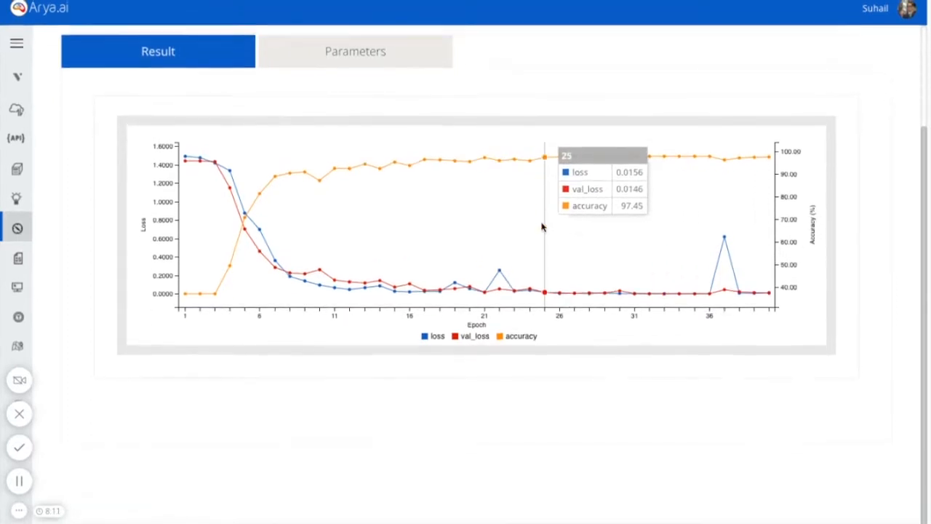
pyautogui.scroll(2, 544, 171)
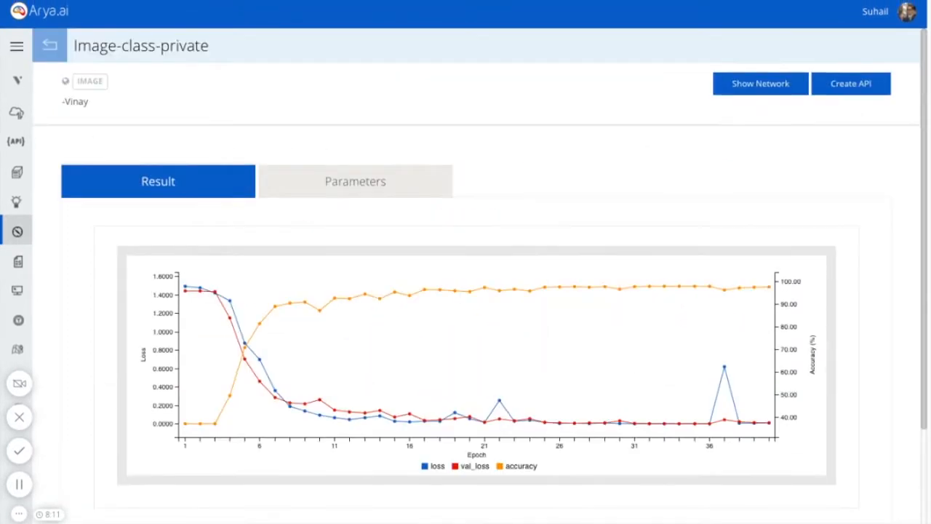
# Show the network behind the Image-class-private model and examine its layer diagram.
pyautogui.click(752, 85)
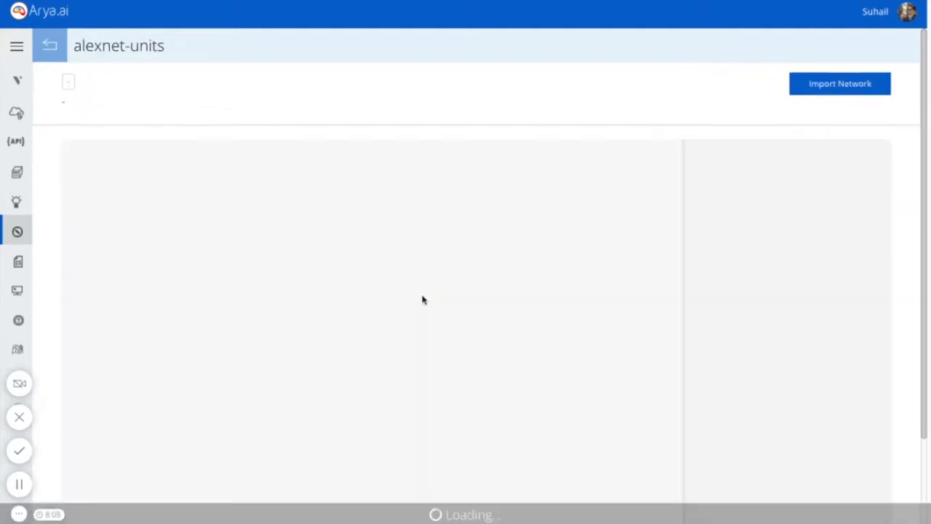
pyautogui.scroll(-4, 423, 298)
pyautogui.scroll(3, 423, 298)
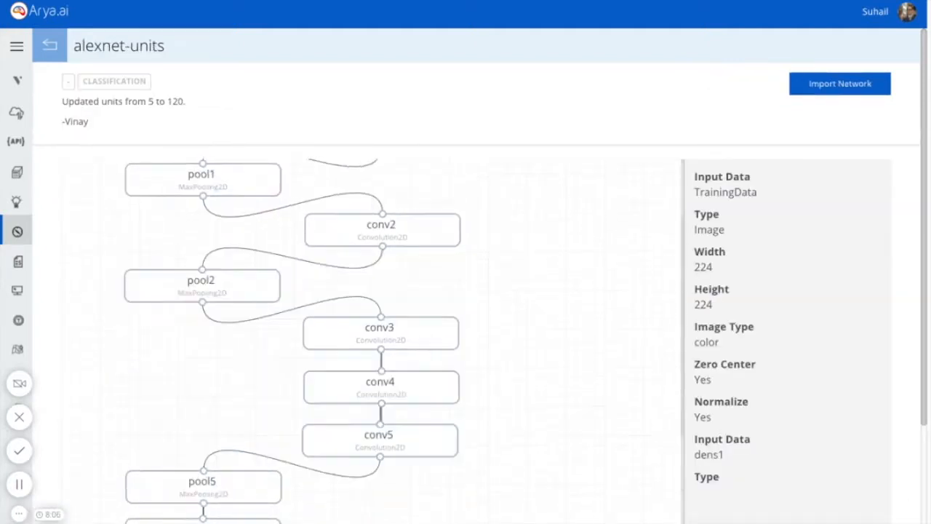
pyautogui.scroll(-3, 292, 341)
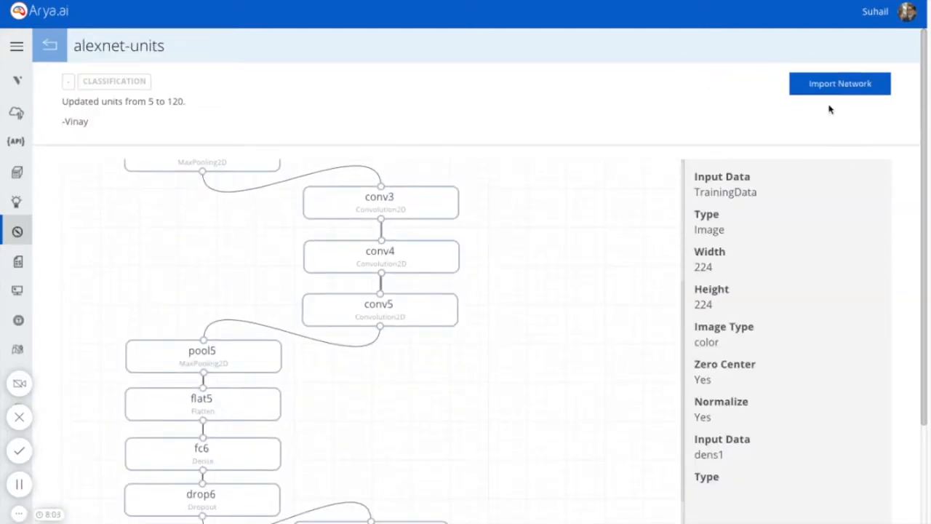
# Open the import option for the alexnet-units network, view its name field and cancel the import.
pyautogui.click(838, 84)
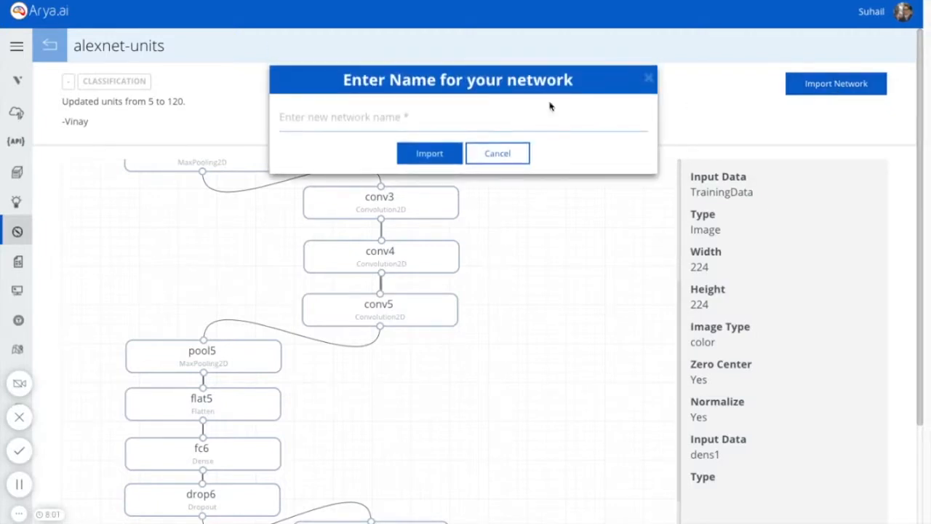
pyautogui.click(493, 116)
pyautogui.click(496, 154)
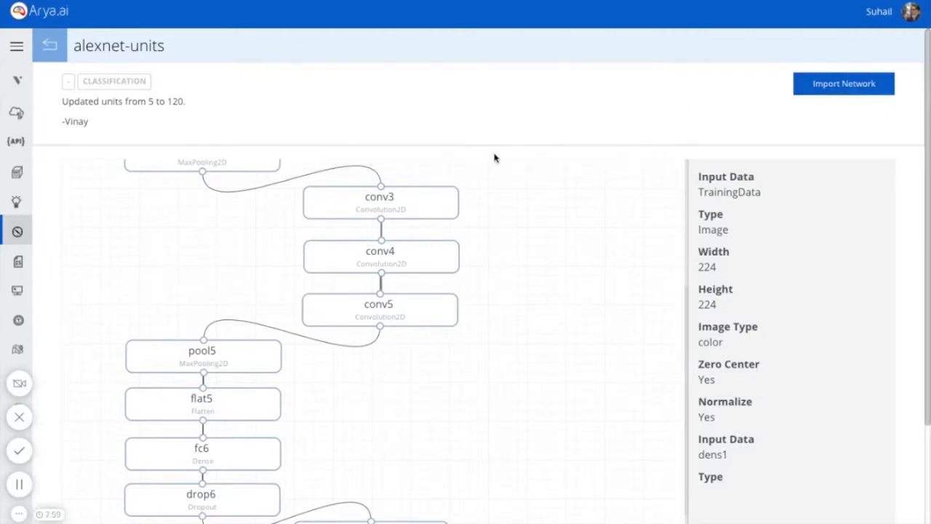
# Return to Vega and look through its list of networks.
pyautogui.click(18, 80)
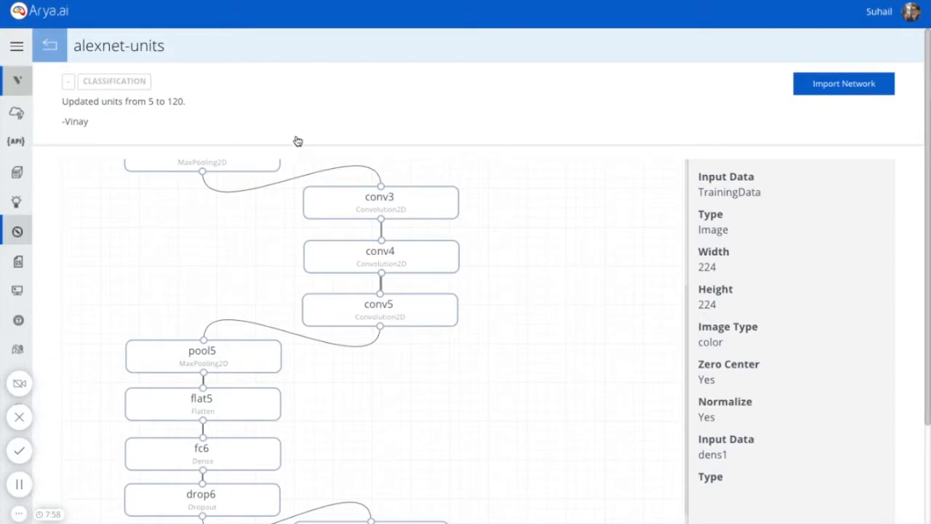
pyautogui.click(313, 121)
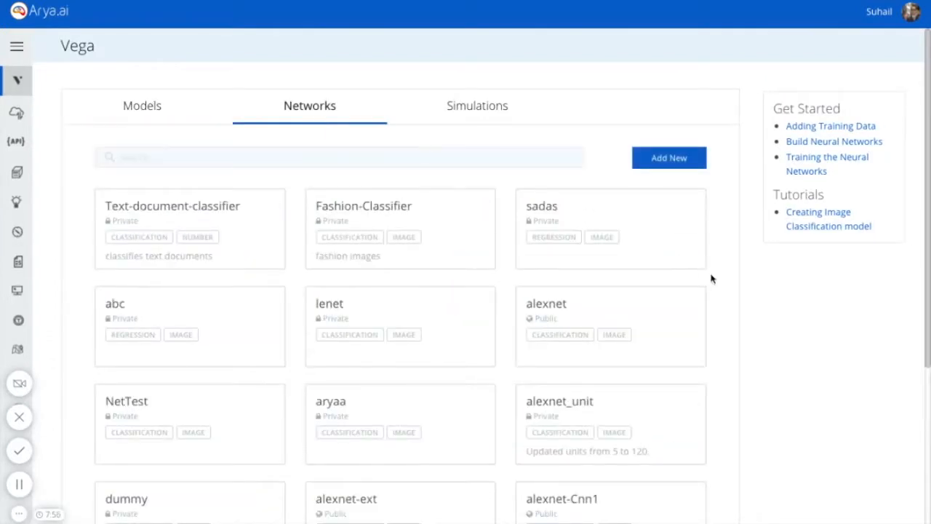
pyautogui.scroll(-3, 775, 312)
pyautogui.scroll(3, 775, 311)
# Create a new network named Sample-nn-ex with the Regression label and submit it.
pyautogui.click(661, 159)
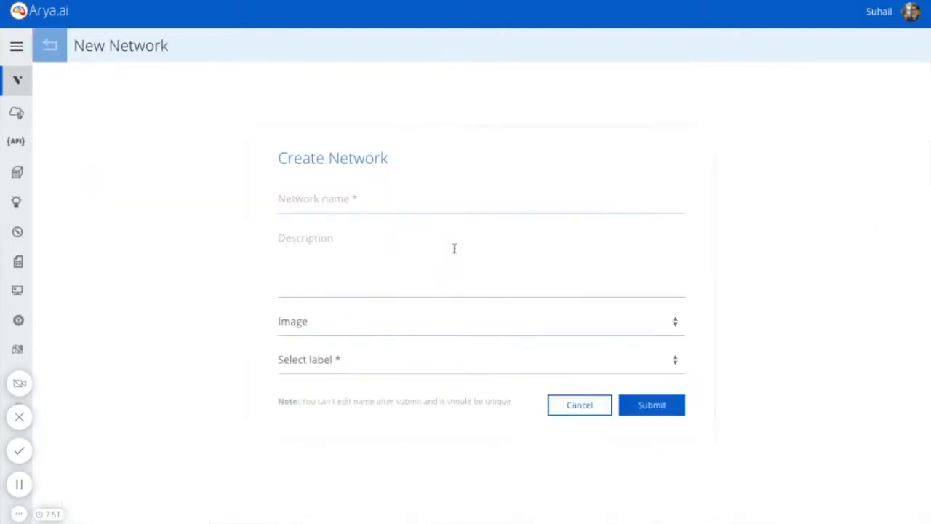
pyautogui.click(386, 209)
pyautogui.write('Sam')
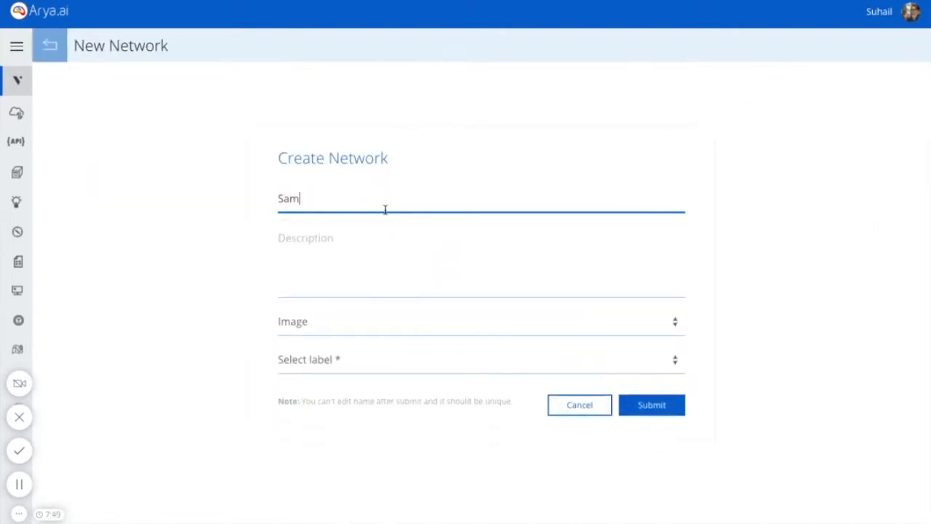
pyautogui.write('ple-nn-ex')
pyautogui.click(357, 261)
pyautogui.click(345, 337)
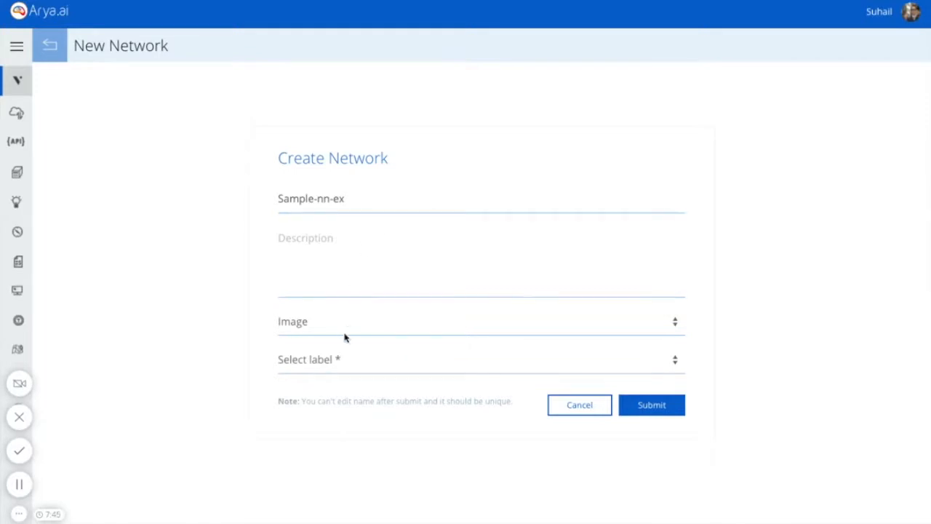
pyautogui.click(350, 359)
pyautogui.click(350, 359)
pyautogui.click(403, 391)
pyautogui.click(635, 411)
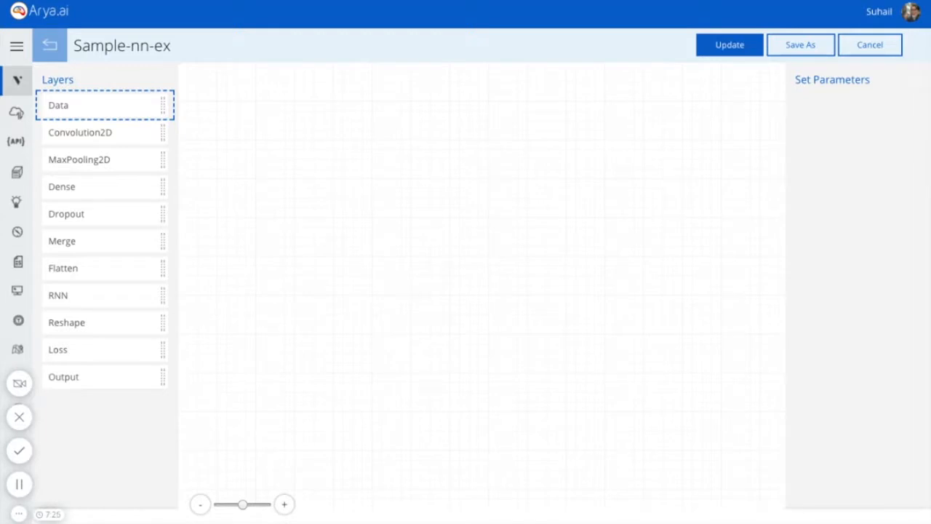
# Add a Data layer and a Convolution2D layer below it on the canvas, and connect the Data layer to the Convolution2D layer.
pyautogui.moveTo(106, 104); pyautogui.dragTo(400, 149)
pyautogui.moveTo(75, 133); pyautogui.dragTo(392, 268)
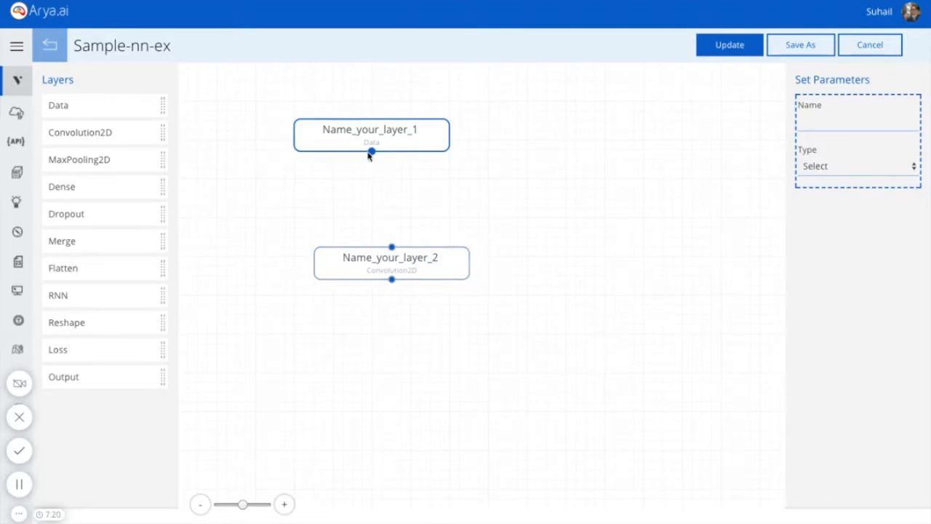
pyautogui.moveTo(372, 153); pyautogui.dragTo(393, 251)
# Set the Data layer's type to Number and its number type to Float.
pyautogui.click(422, 139)
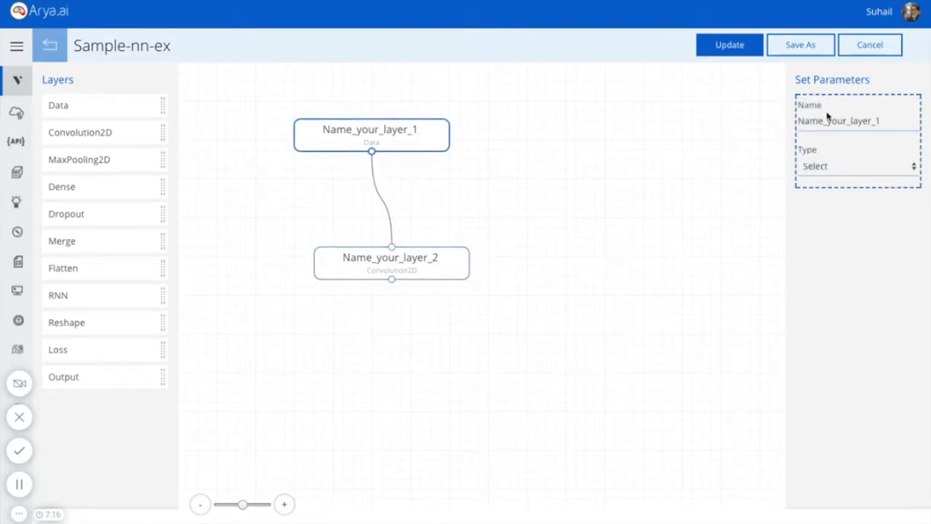
pyautogui.click(874, 172)
pyautogui.click(855, 181)
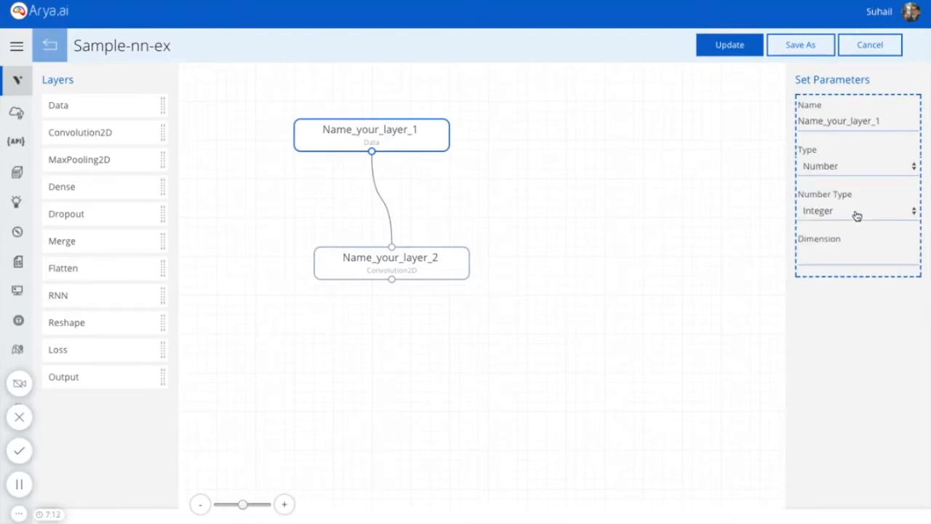
pyautogui.click(856, 213)
pyautogui.click(858, 231)
pyautogui.click(856, 250)
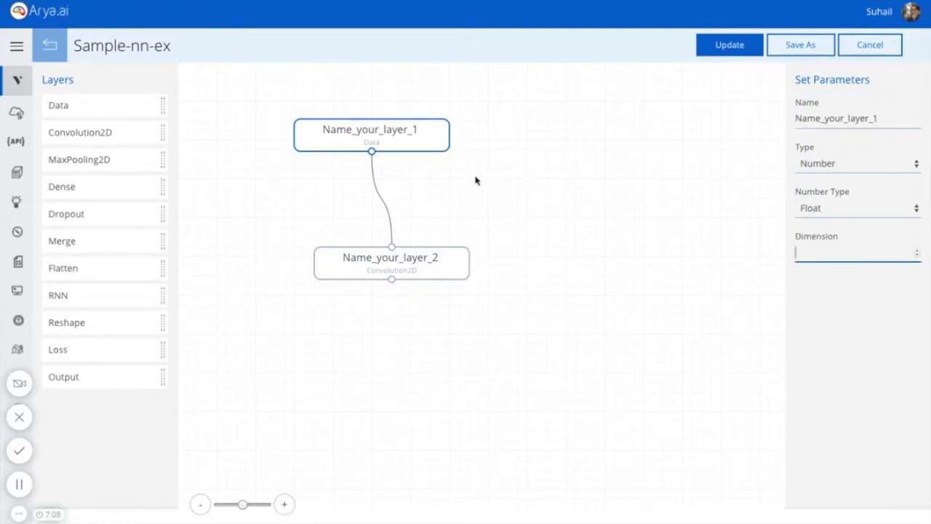
# Show the Convolution2D layer's parameters, and update the network before returning to the network list.
pyautogui.click(444, 260)
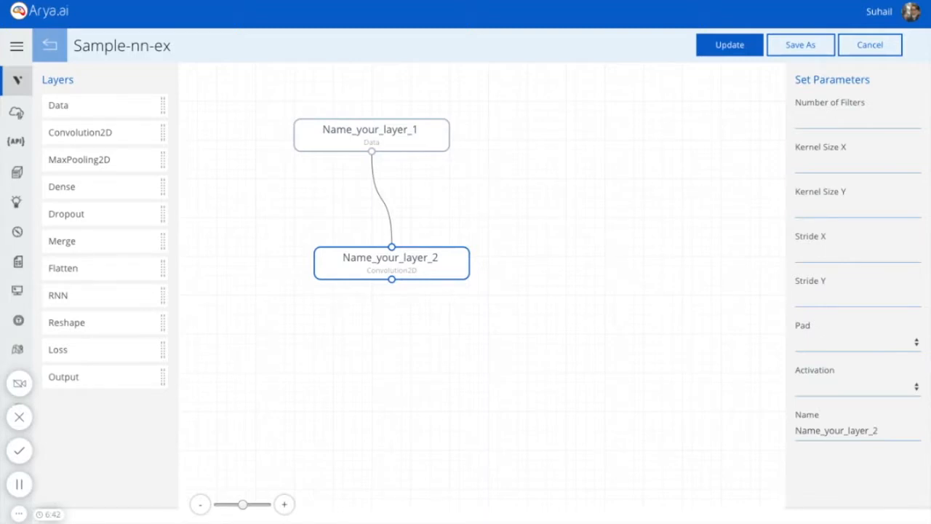
pyautogui.click(722, 46)
pyautogui.click(50, 45)
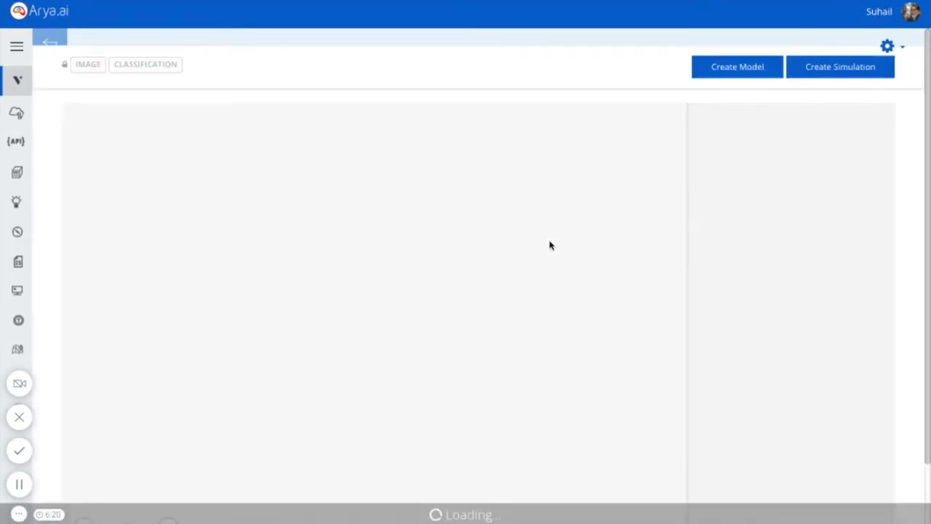
pyautogui.click(53, 36)
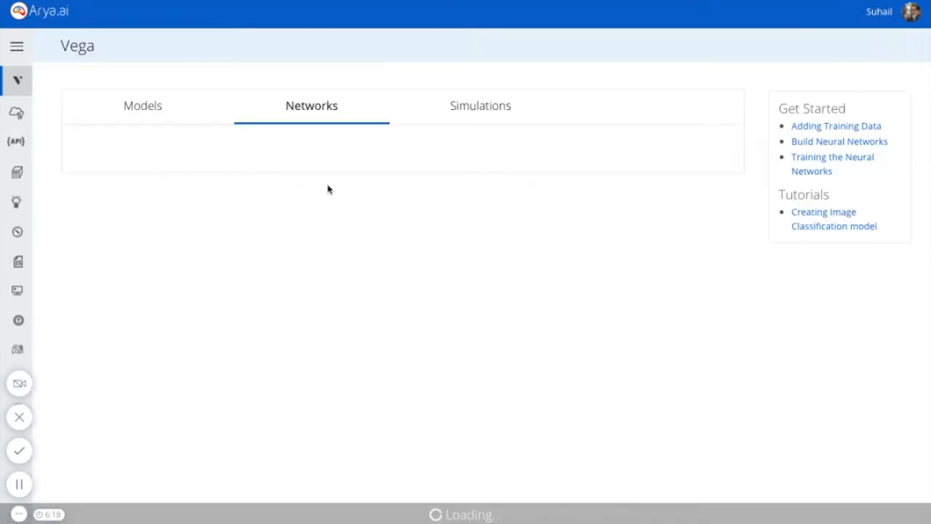
# Search the networks for alexn and open alexnet-Cnn1 to examine its layer diagram.
pyautogui.click(383, 163)
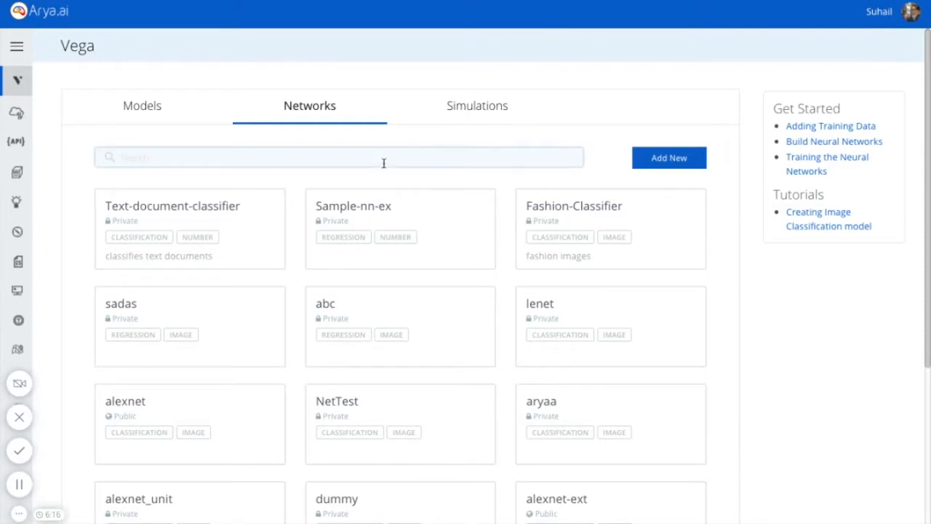
pyautogui.write('alexn')
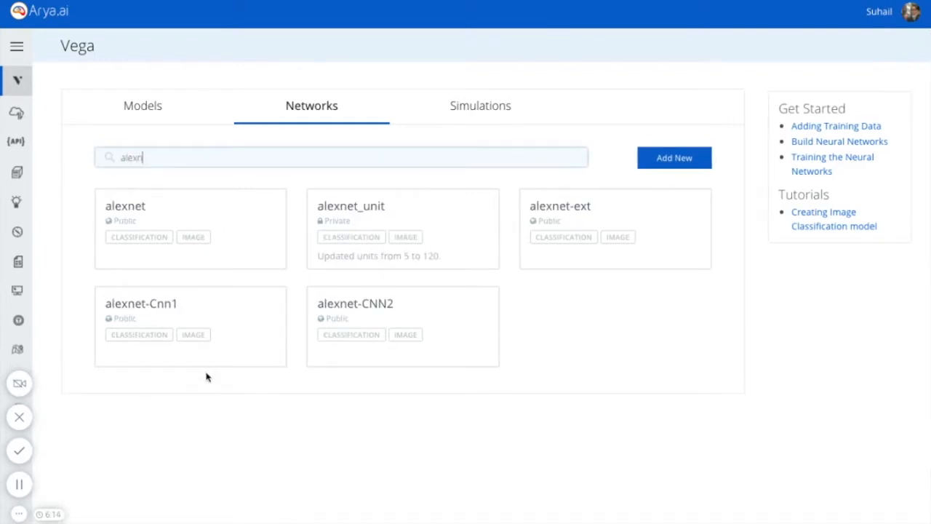
pyautogui.click(218, 299)
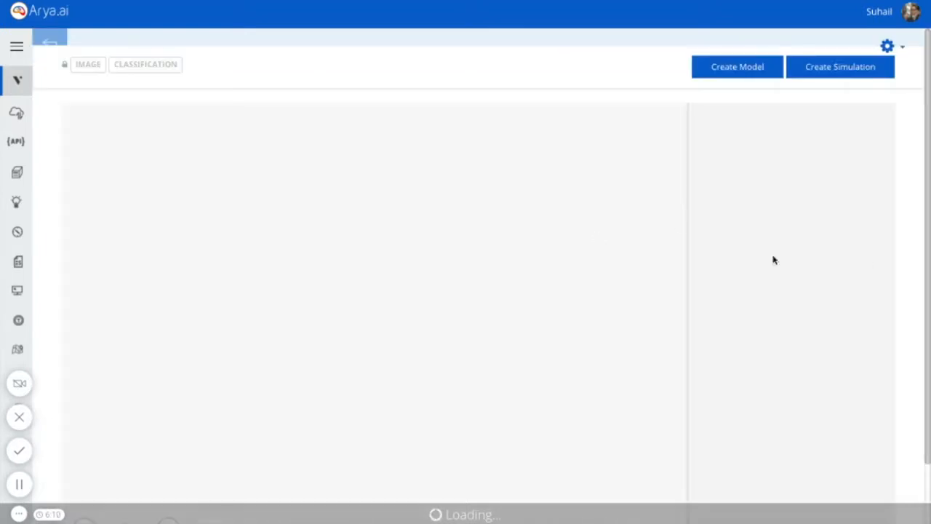
pyautogui.scroll(-4, 571, 266)
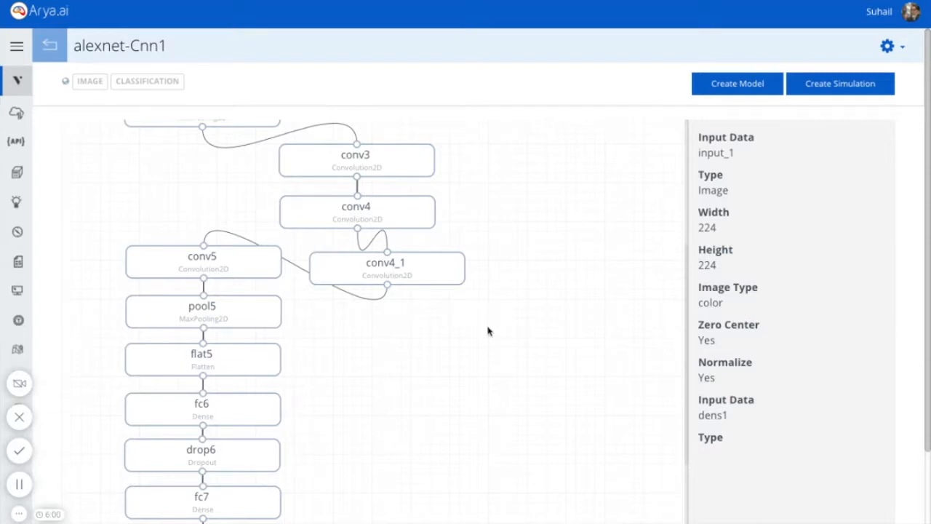
pyautogui.scroll(1, 489, 329)
pyautogui.scroll(3, 488, 331)
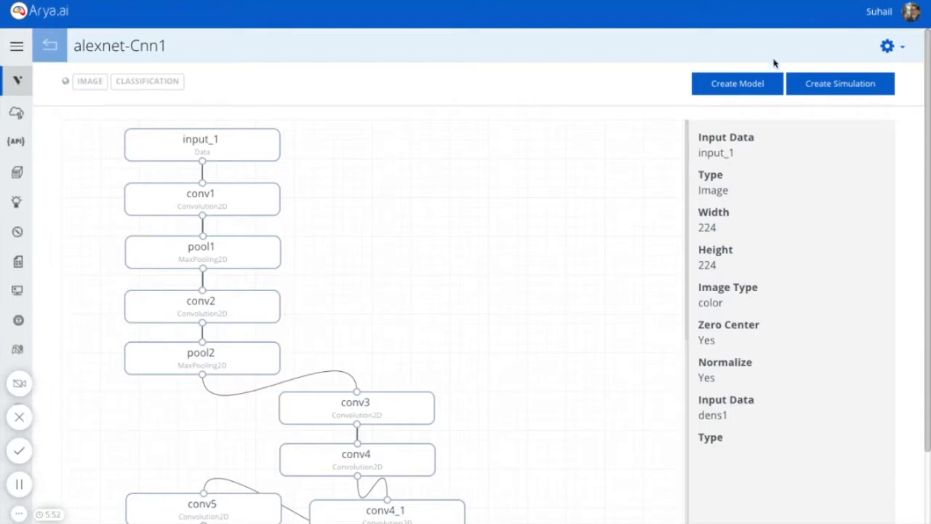
# Start a new Vega model from the alexnet-Cnn1 network and name it training-model.
pyautogui.click(769, 89)
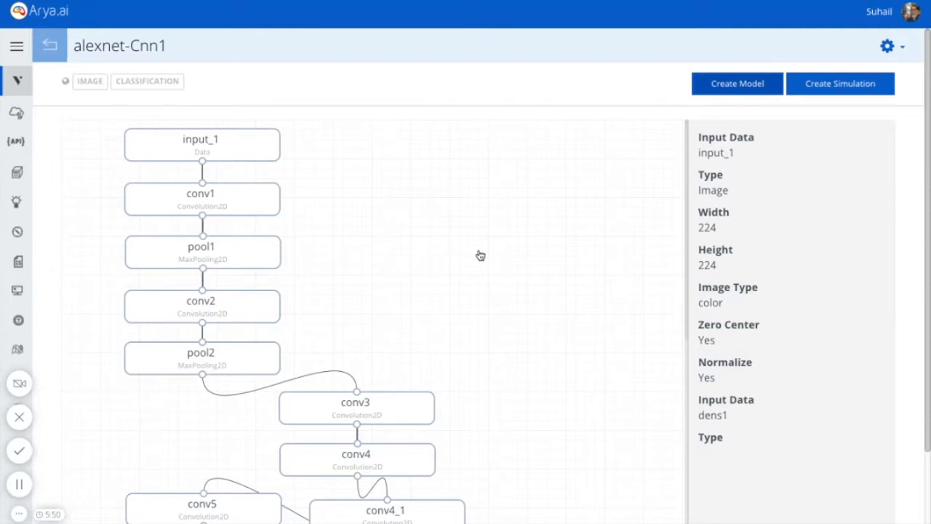
pyautogui.scroll(-1, 404, 247)
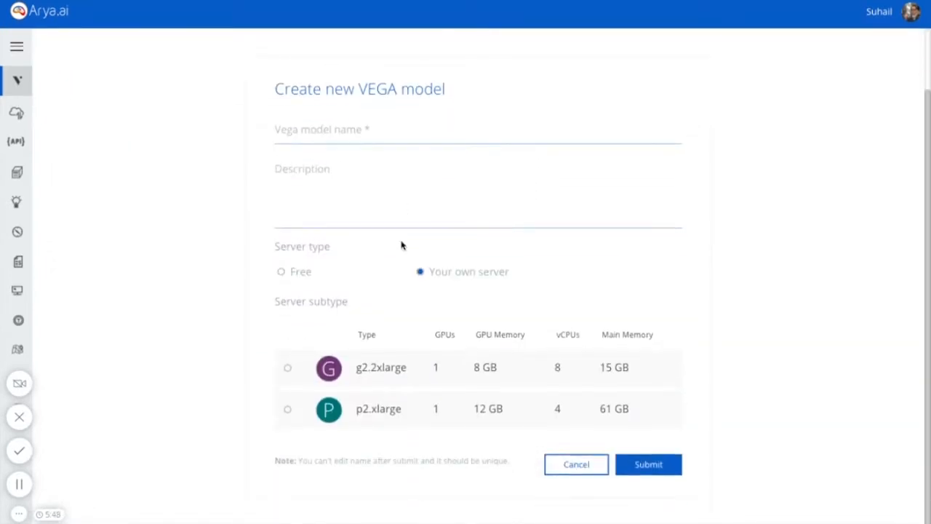
pyautogui.click(353, 137)
pyautogui.write('tr')
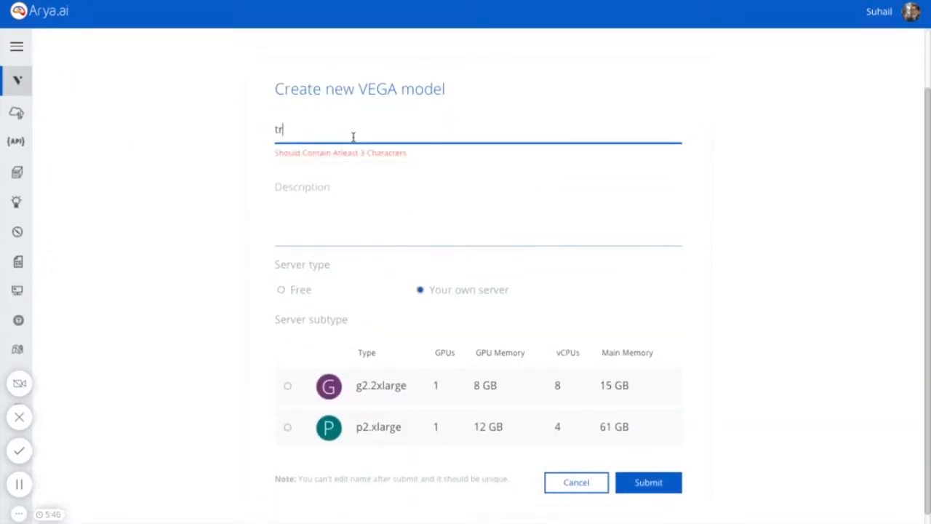
pyautogui.write('aining-model')
pyautogui.press('Tab')
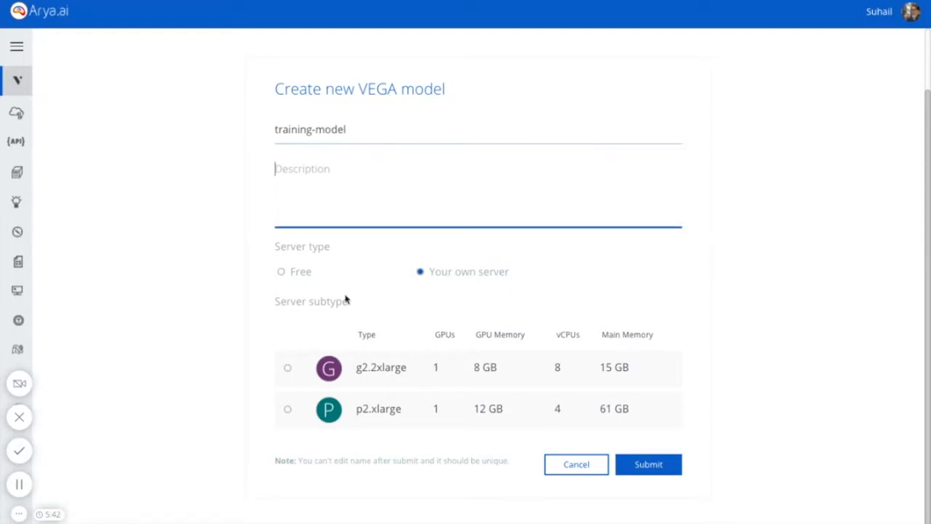
# Try the Your own server type, selecting the g2.2xlarge and p2.xlarge server subtypes in turn.
pyautogui.click(296, 275)
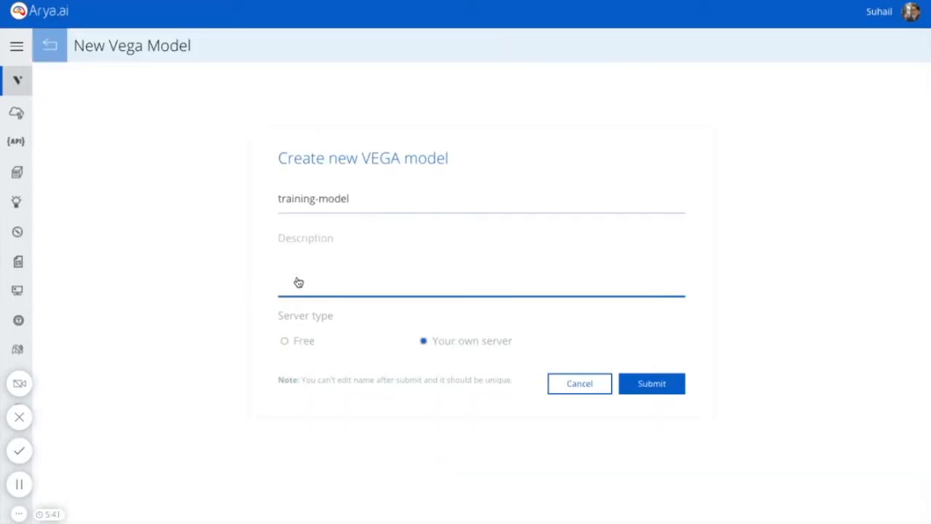
pyautogui.click(479, 339)
pyautogui.scroll(-2, 823, 343)
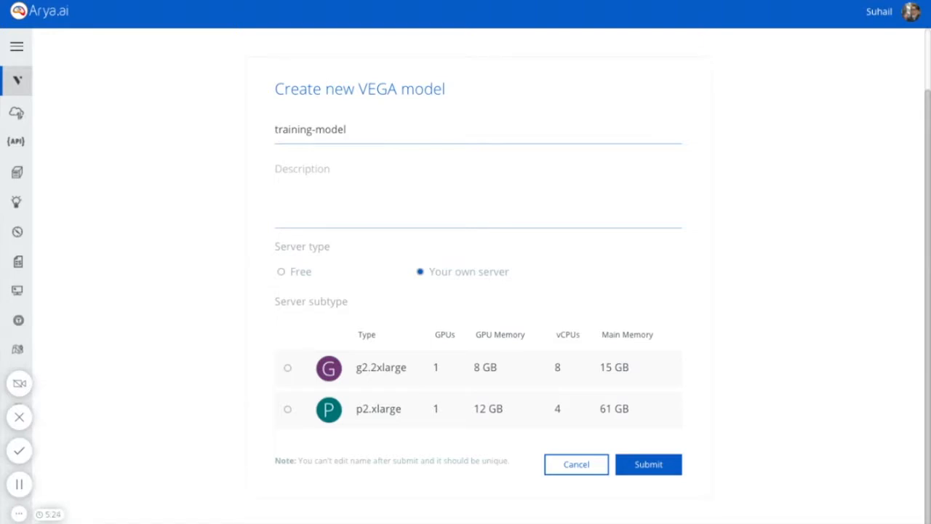
pyautogui.click(288, 368)
pyautogui.click(288, 409)
pyautogui.click(287, 370)
# Set the server type to Free and submit the new model.
pyautogui.click(311, 274)
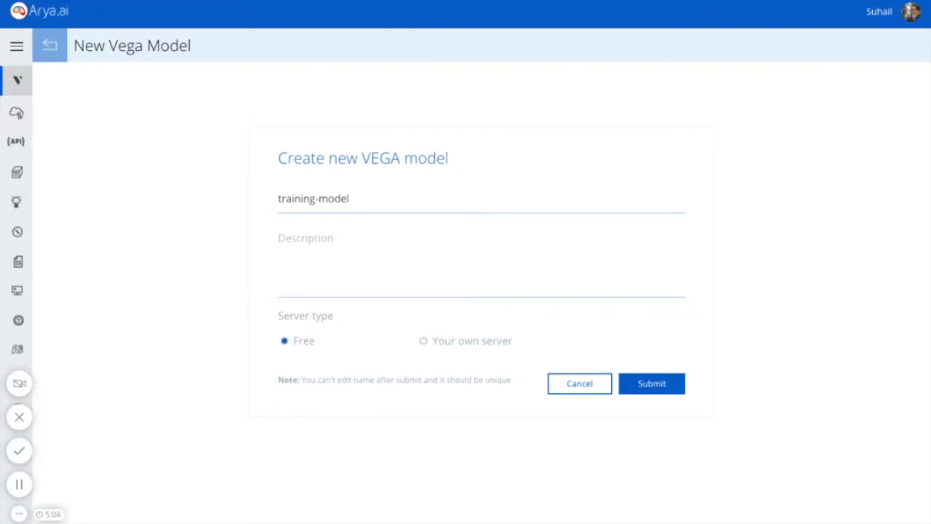
pyautogui.click(637, 387)
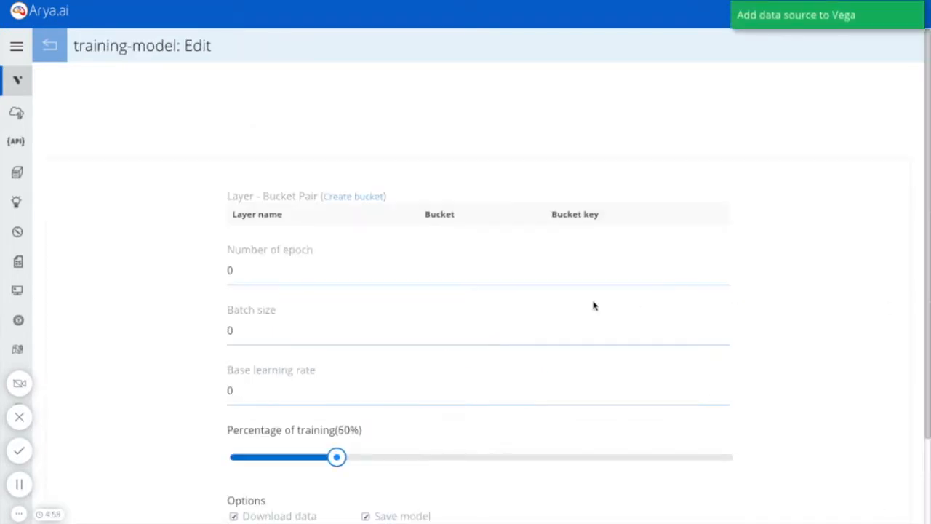
# Pair layer input_1 with bucket Imagenet5c and key Image, and layer dens1 with bucket Imagenet5c and key Image-label.
pyautogui.scroll(-3, 593, 307)
pyautogui.scroll(1, 594, 306)
pyautogui.scroll(-3, 594, 306)
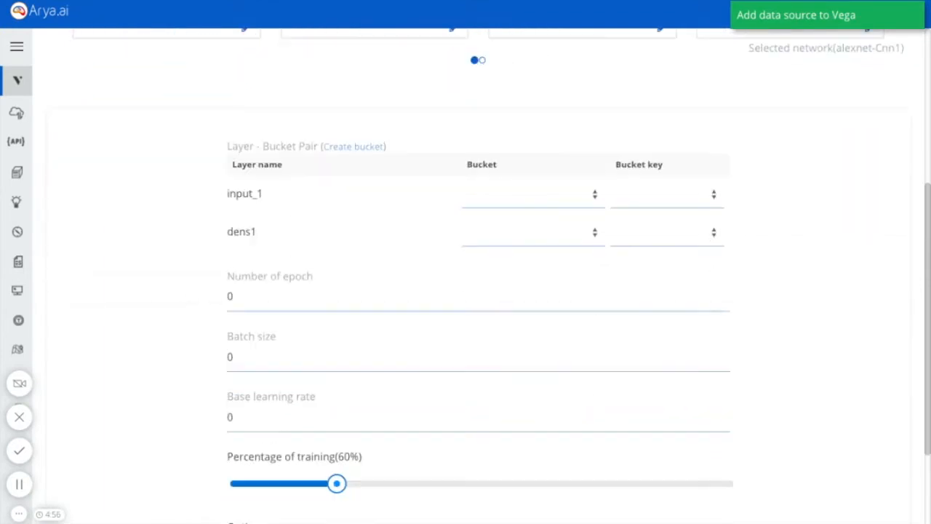
pyautogui.click(497, 204)
pyautogui.click(512, 197)
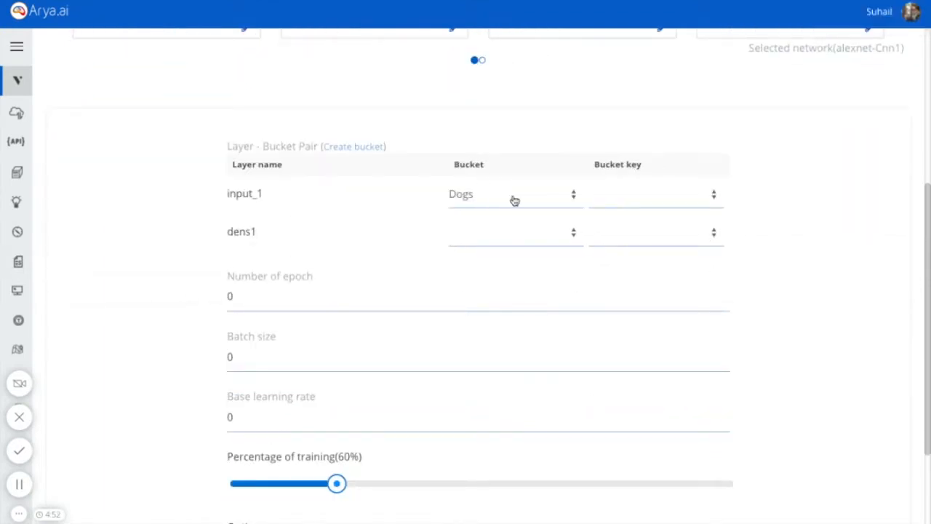
pyautogui.click(526, 195)
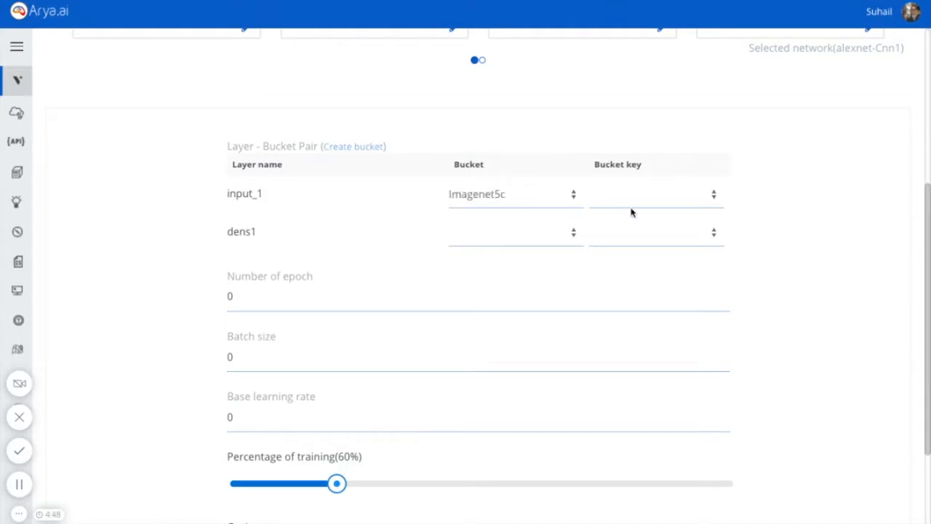
pyautogui.click(620, 207)
pyautogui.click(532, 236)
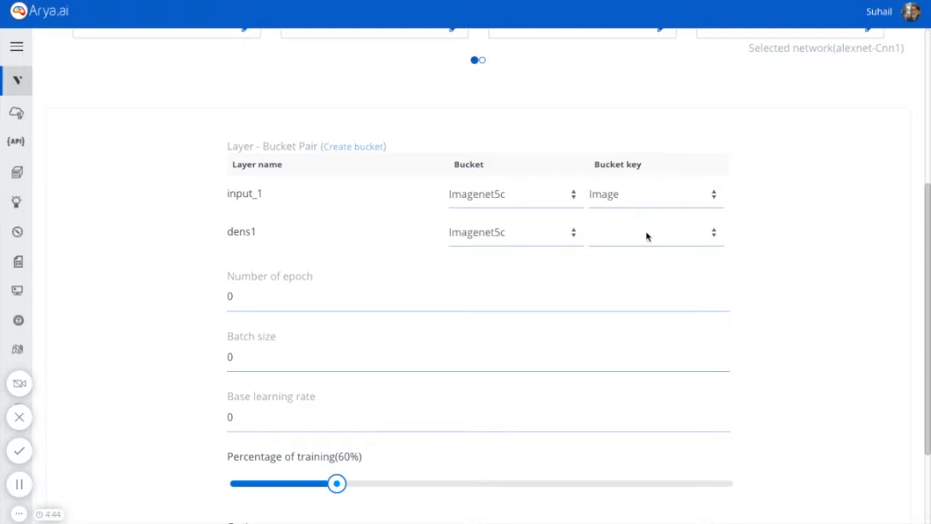
pyautogui.click(645, 236)
# Clear the number of epochs and set the percentage of training to 80%.
pyautogui.click(360, 287)
pyautogui.scroll(-2, 359, 287)
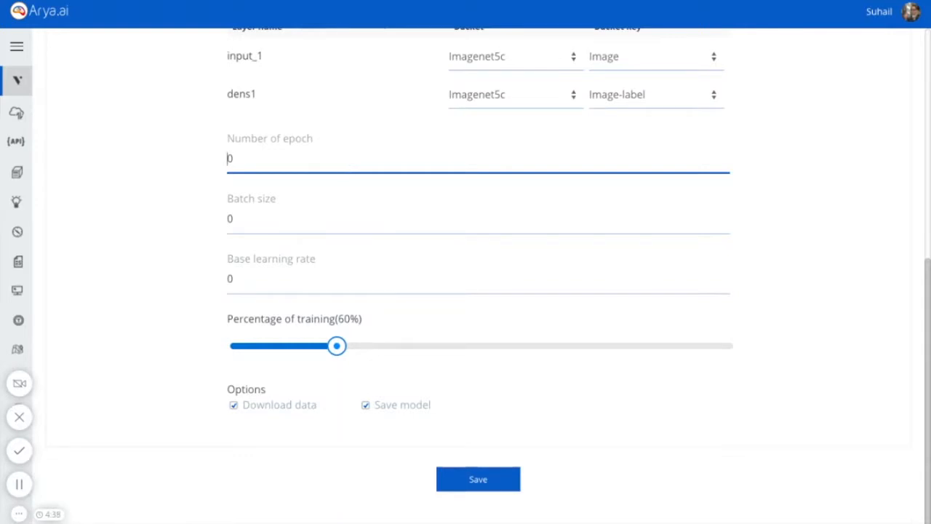
pyautogui.click(316, 162)
pyautogui.press('BackSpace')
pyautogui.click(297, 222)
pyautogui.click(301, 280)
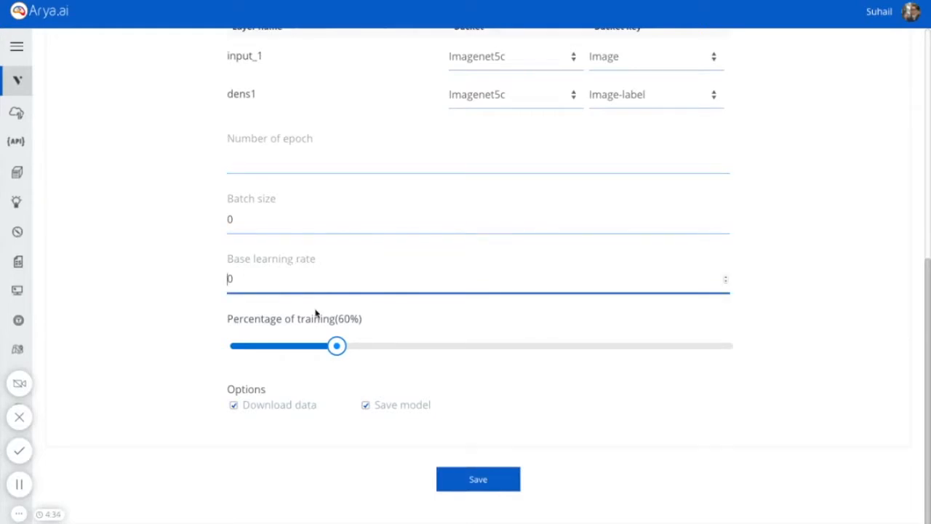
pyautogui.moveTo(337, 346); pyautogui.dragTo(531, 347)
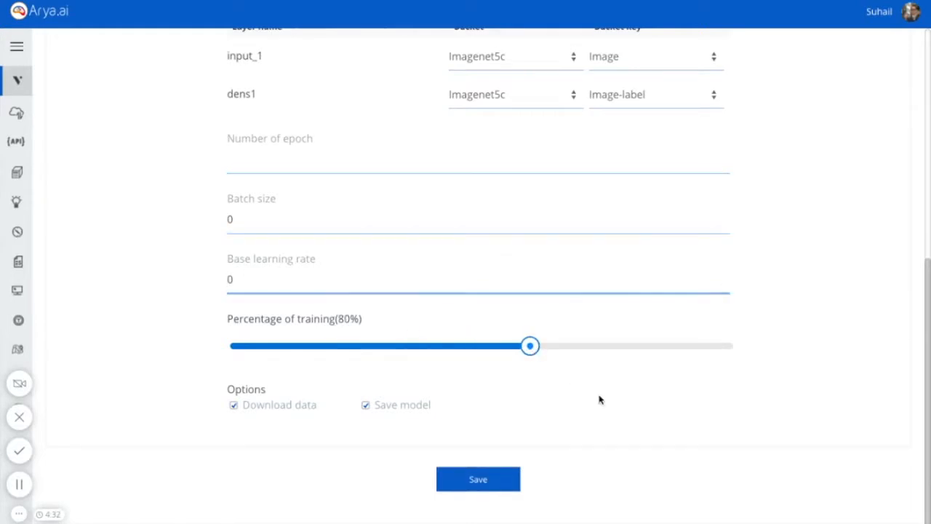
# Set the training-model's number of epochs to 25 and its batch size to 15.
pyautogui.scroll(1, 600, 399)
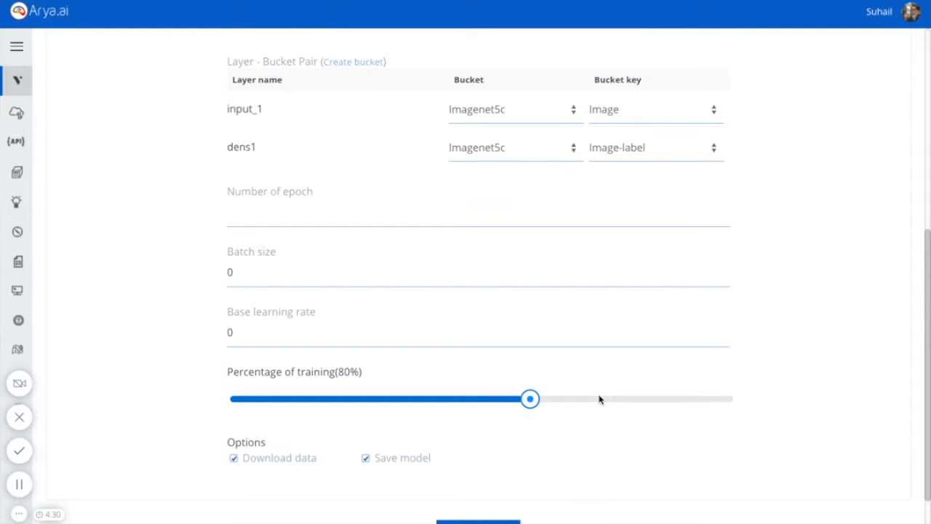
pyautogui.click(262, 216)
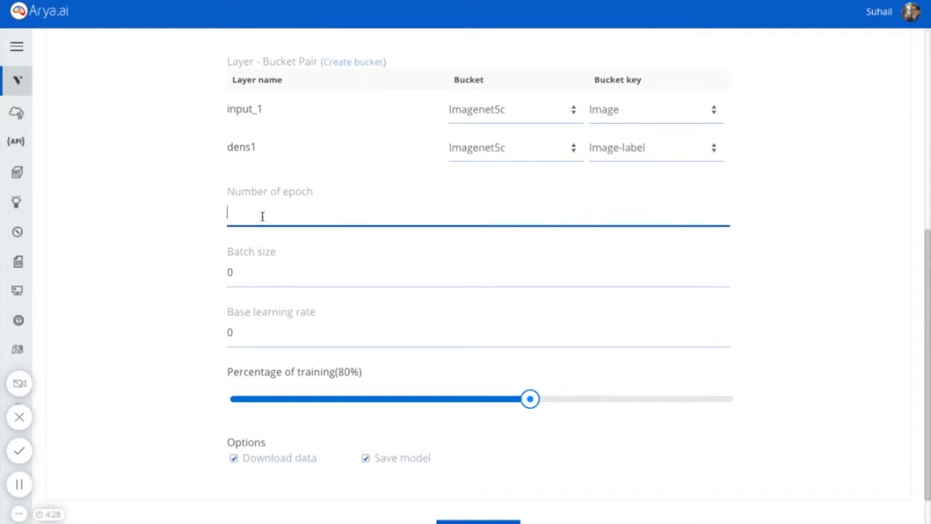
pyautogui.write('25')
pyautogui.press('Tab')
pyautogui.write('15')
pyautogui.press('Tab')
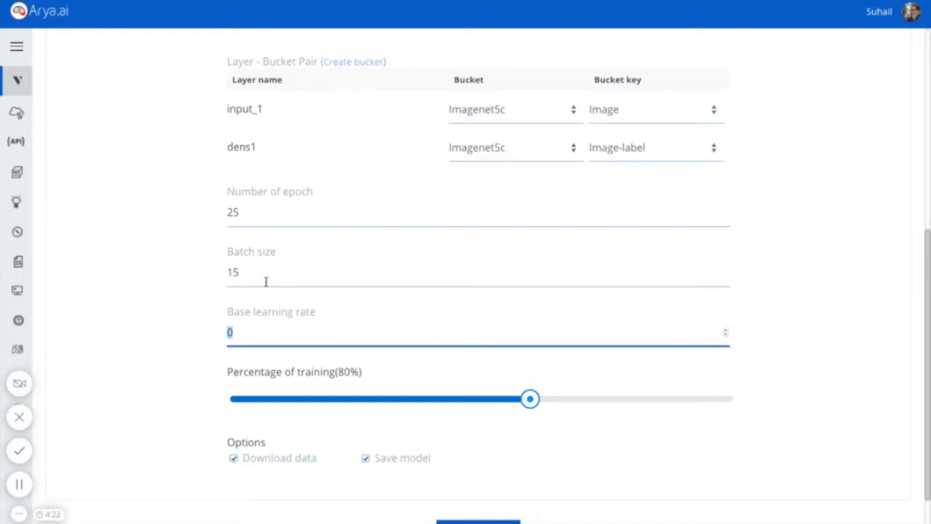
pyautogui.click(248, 332)
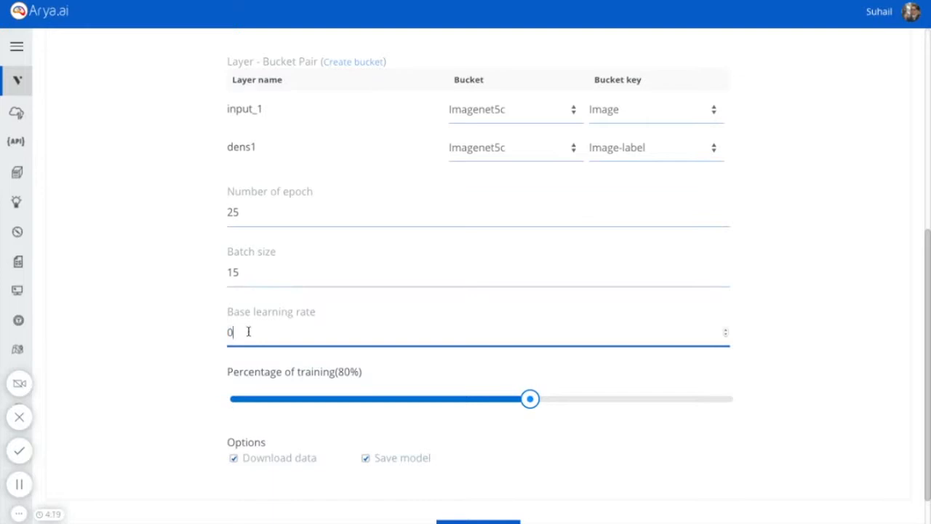
pyautogui.click(276, 270)
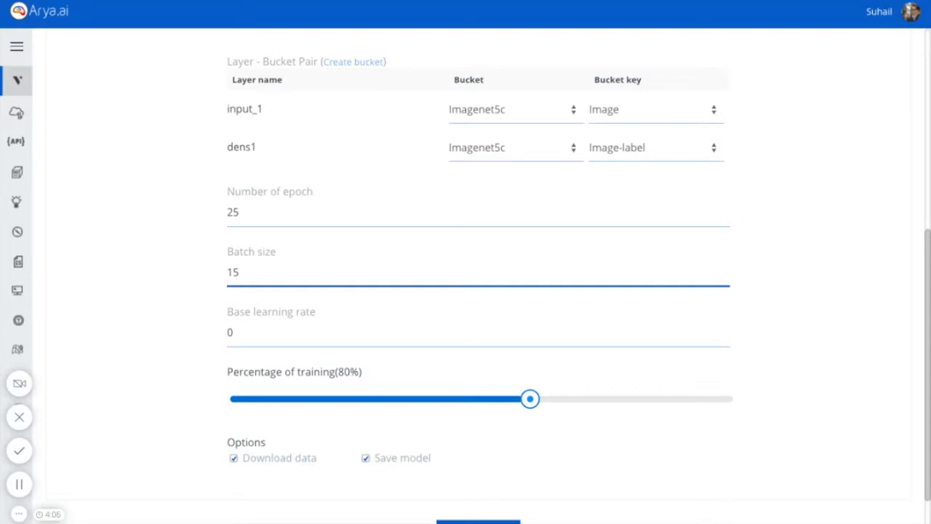
# Save the training-model's parameters and start its training.
pyautogui.scroll(4, 466, 277)
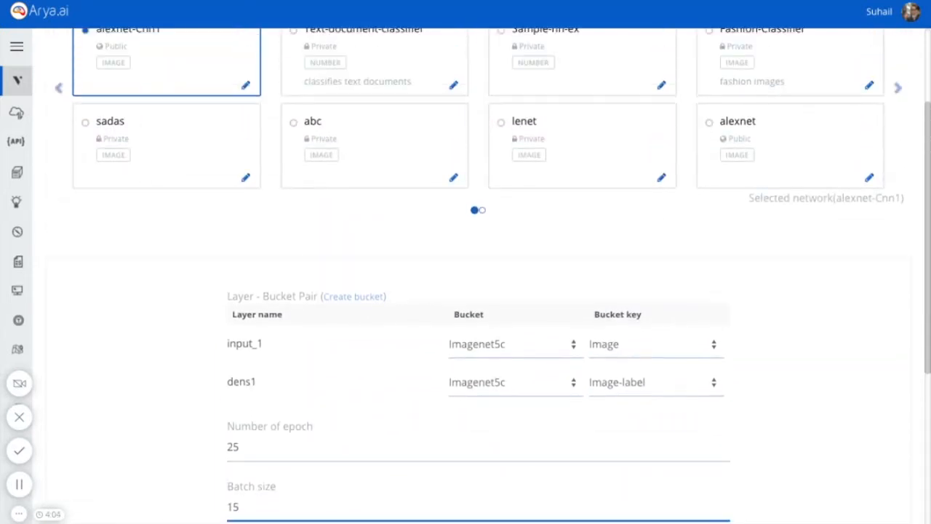
pyautogui.scroll(-3, 465, 291)
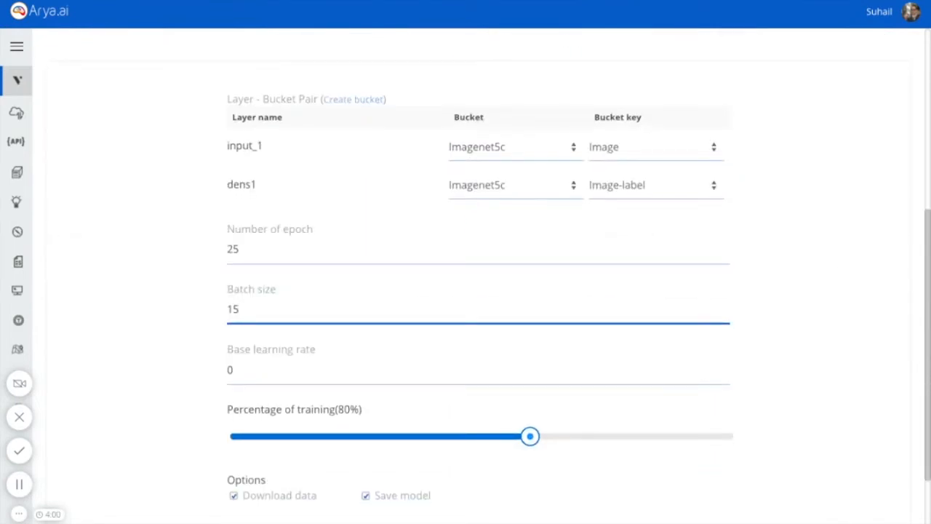
pyautogui.scroll(-1, 465, 291)
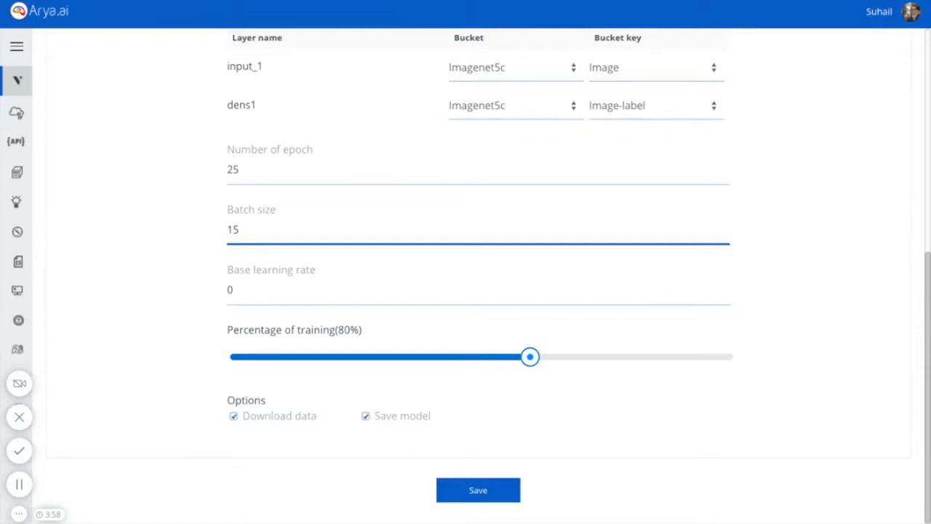
pyautogui.click(484, 492)
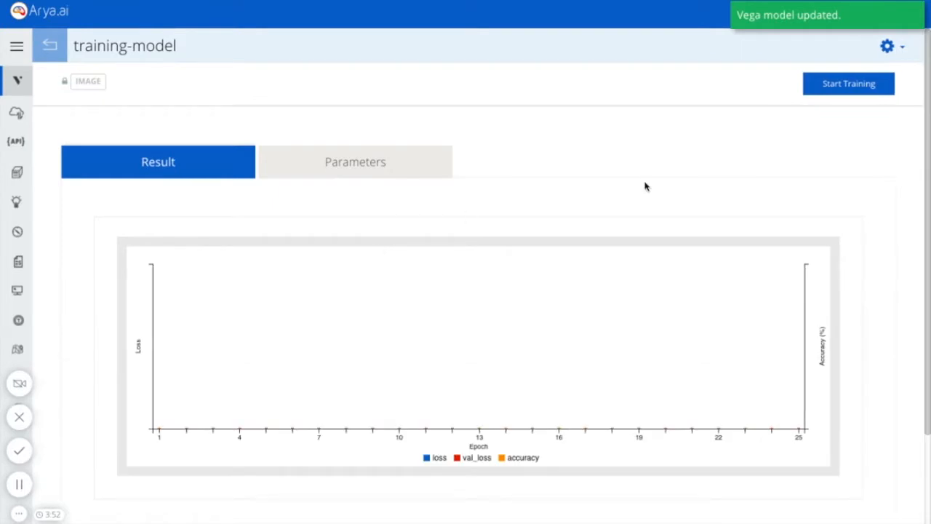
pyautogui.click(868, 87)
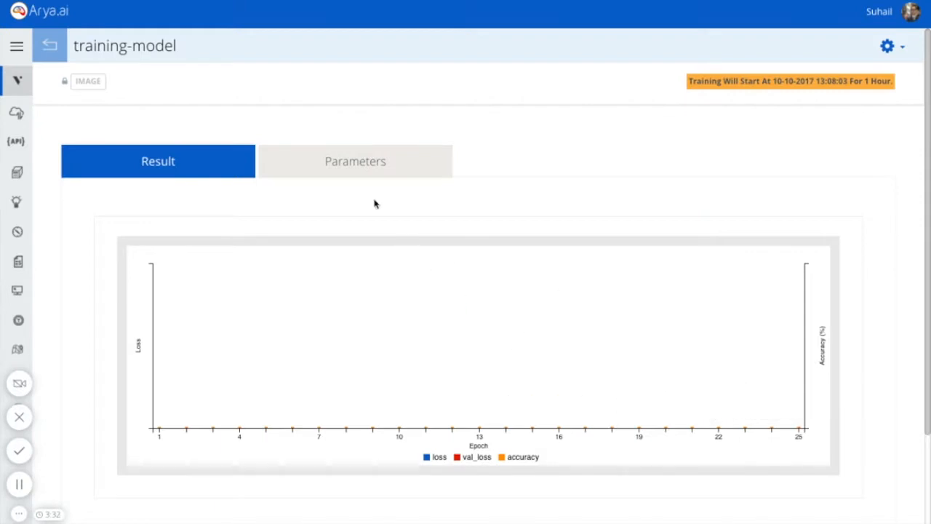
# Review the training-model's parameters and return to its result graph.
pyautogui.click(296, 169)
pyautogui.click(232, 171)
pyautogui.click(381, 167)
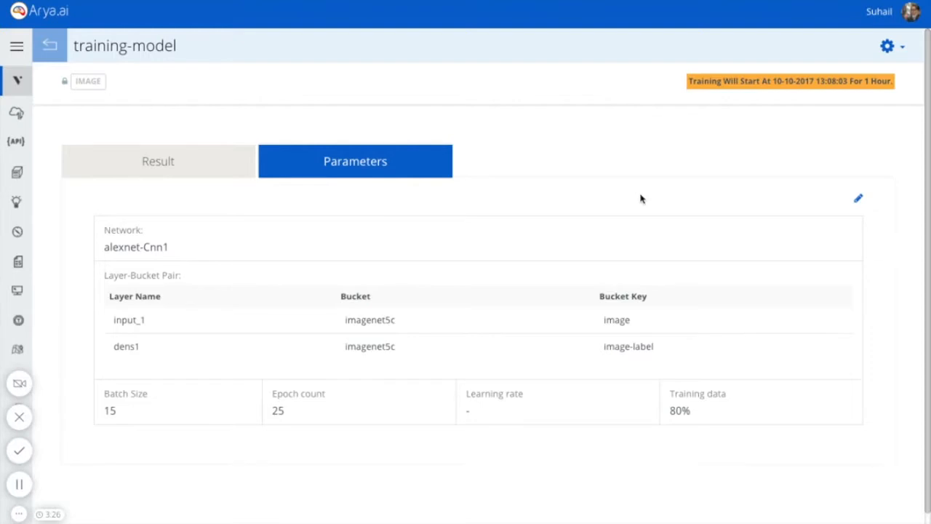
pyautogui.click(184, 149)
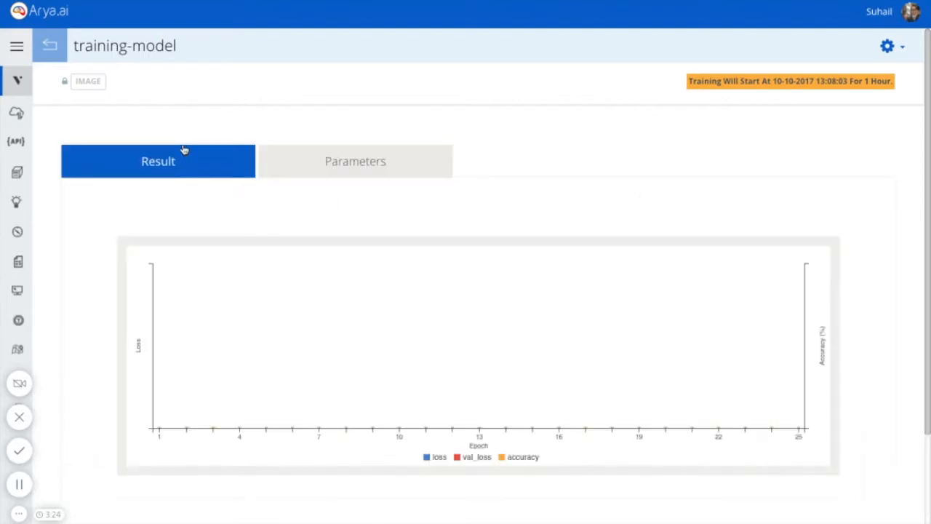
# Return to the Vega overview, search the networks for "ale" and open alexnet-Cnn1.
pyautogui.click(60, 54)
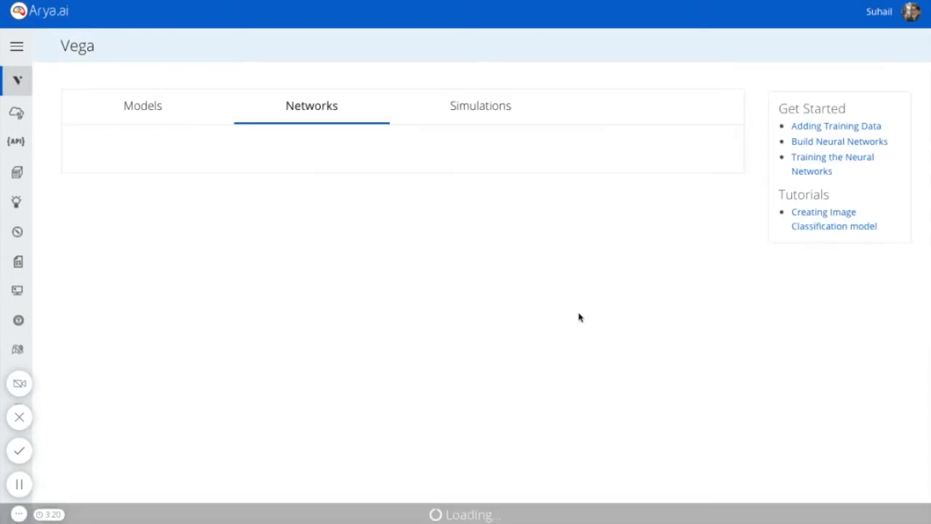
pyautogui.click(514, 94)
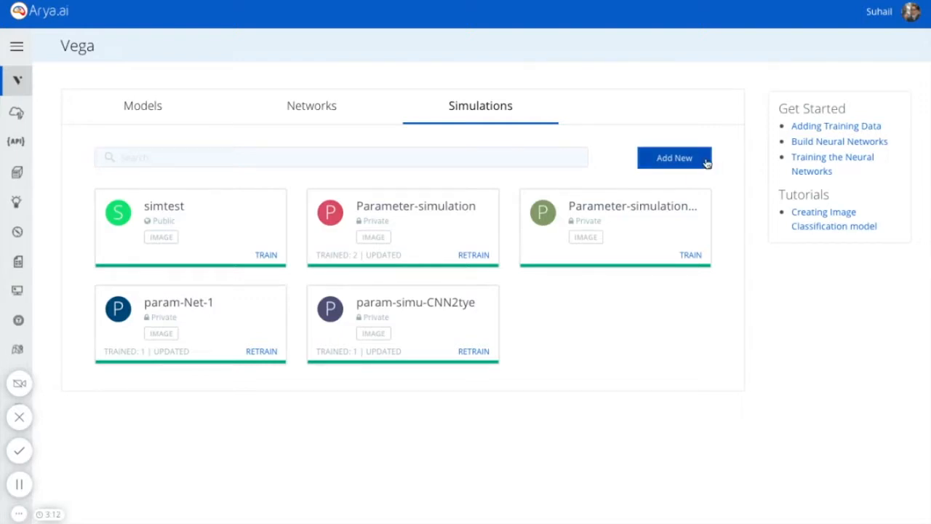
pyautogui.click(318, 156)
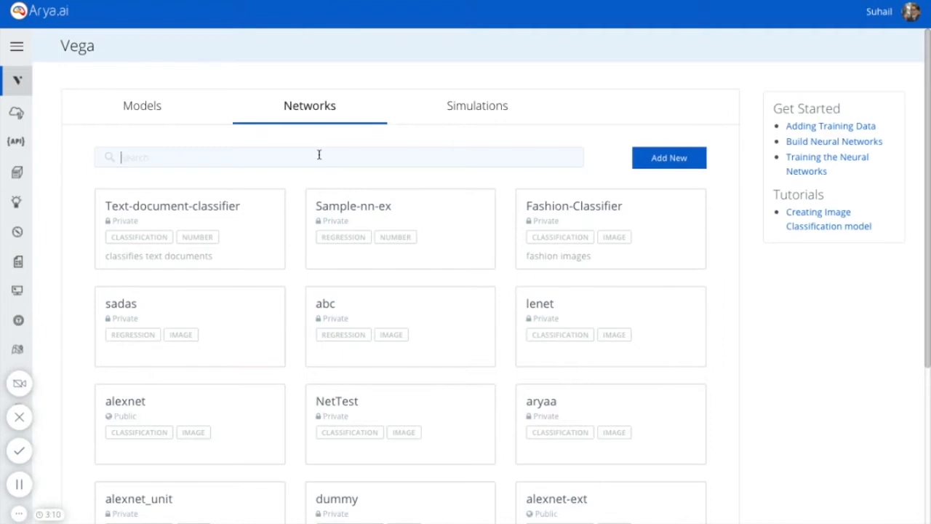
pyautogui.write('ale')
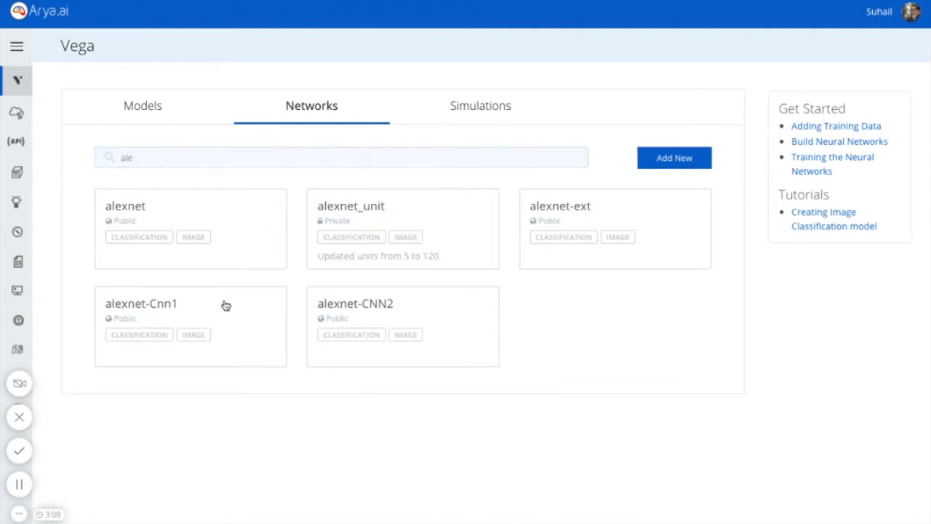
pyautogui.click(230, 310)
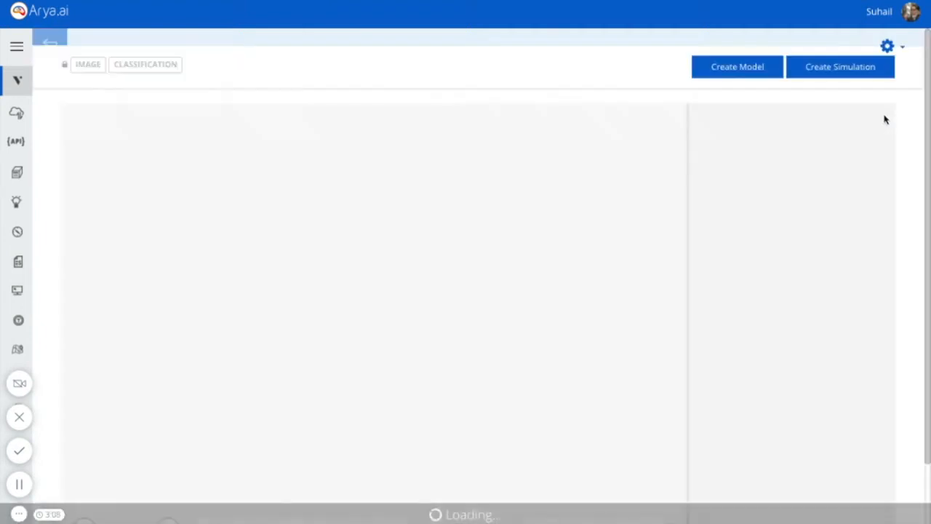
# Create a simulation named "samle" from the alexnet-Cnn1 network with the p2.xlarge server type.
pyautogui.click(840, 83)
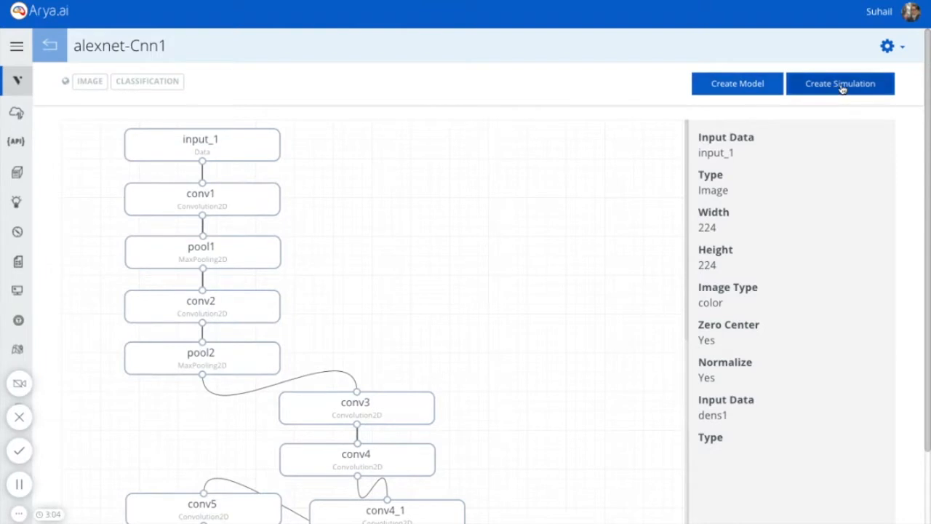
pyautogui.click(397, 198)
pyautogui.write('samle')
pyautogui.press('Tab')
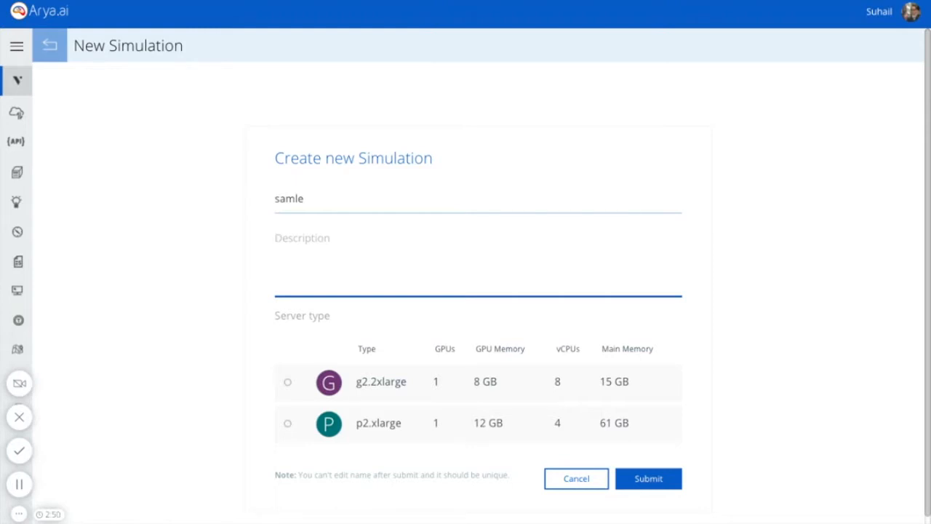
pyautogui.click(288, 425)
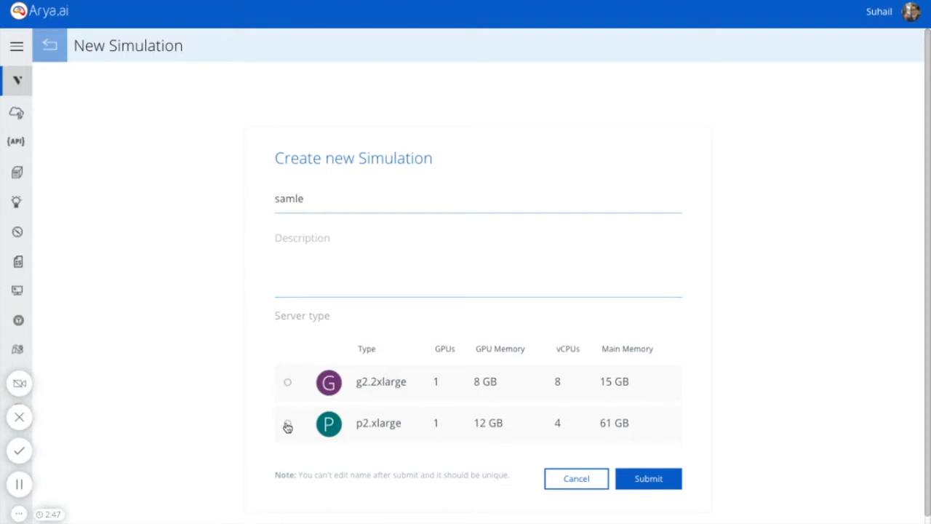
pyautogui.click(638, 483)
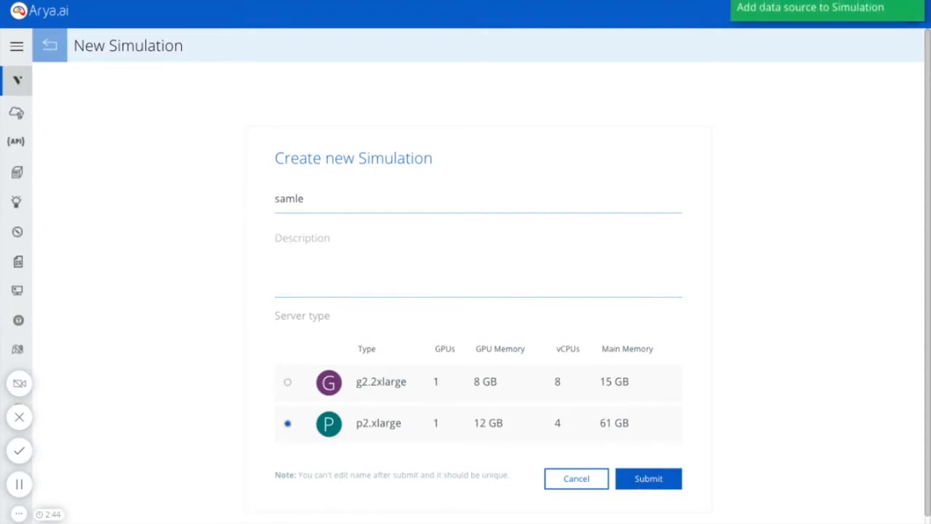
# Examine the new simulation's settings, including layer-bucket pairs, epochs, batch size, learning rate and percentage of training.
pyautogui.scroll(-5, 544, 310)
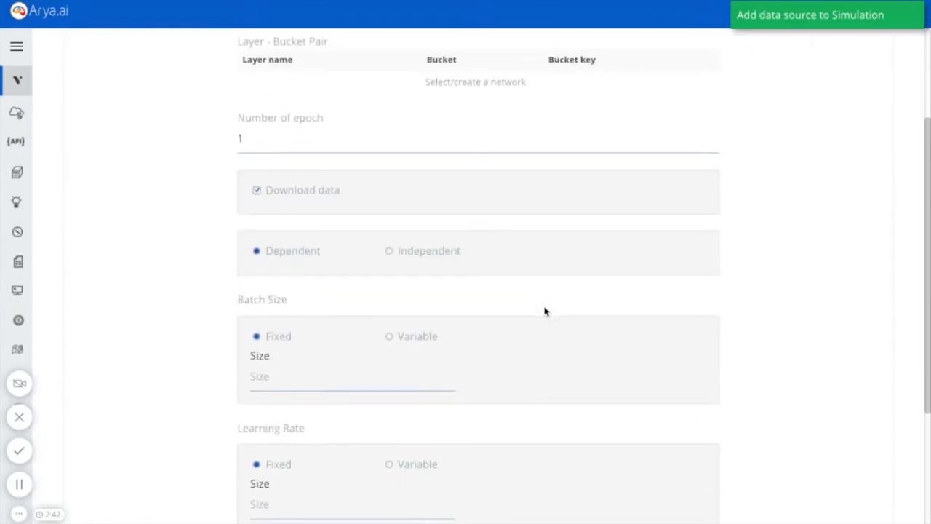
pyautogui.scroll(2, 349, 177)
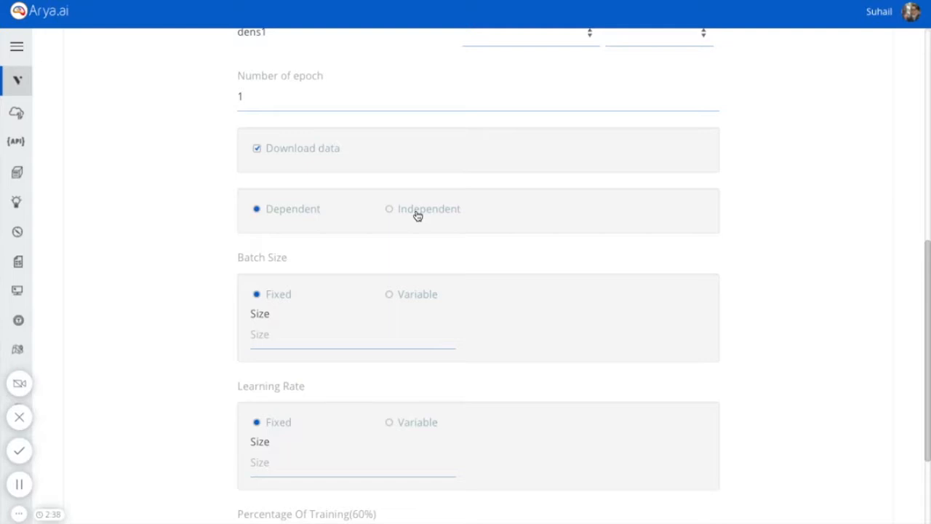
pyautogui.scroll(-1, 417, 199)
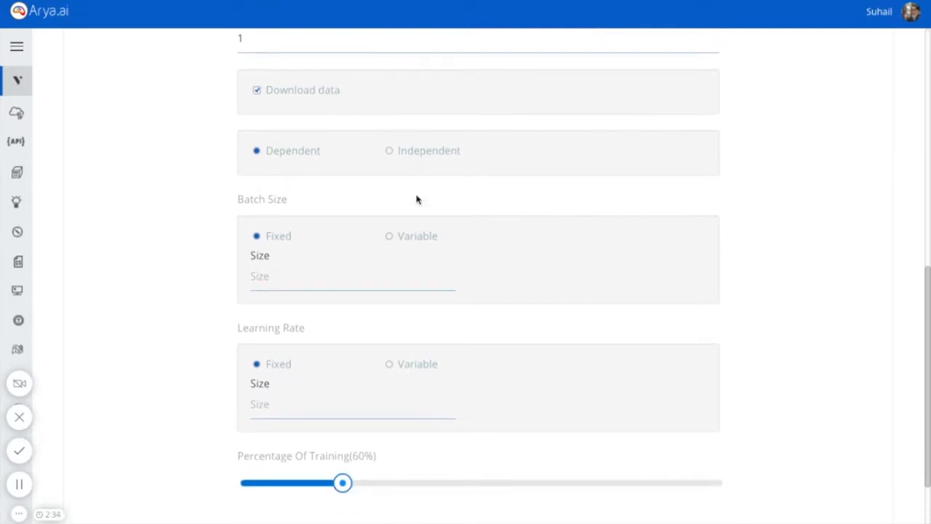
pyautogui.scroll(1, 478, 276)
pyautogui.scroll(2, 477, 277)
pyautogui.scroll(-3, 478, 277)
pyautogui.scroll(5, 478, 276)
pyautogui.scroll(-1, 478, 277)
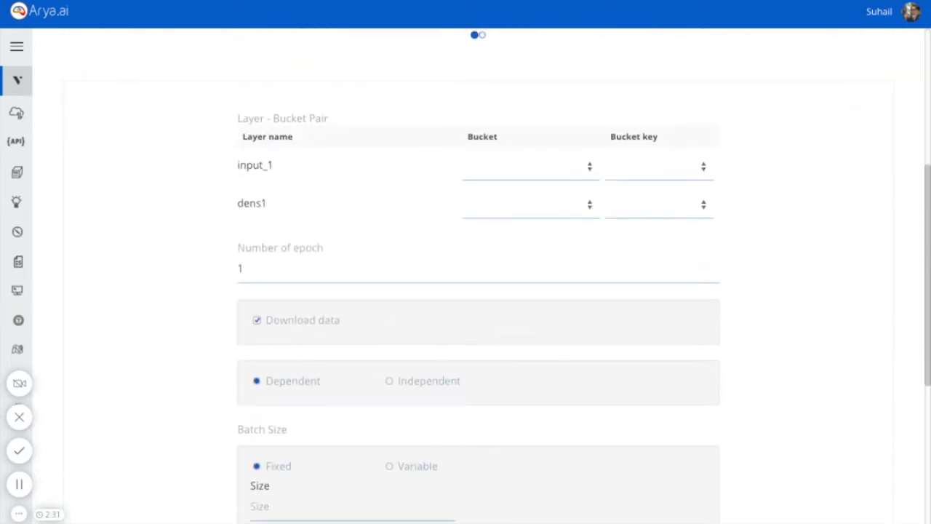
pyautogui.scroll(5, 516, 394)
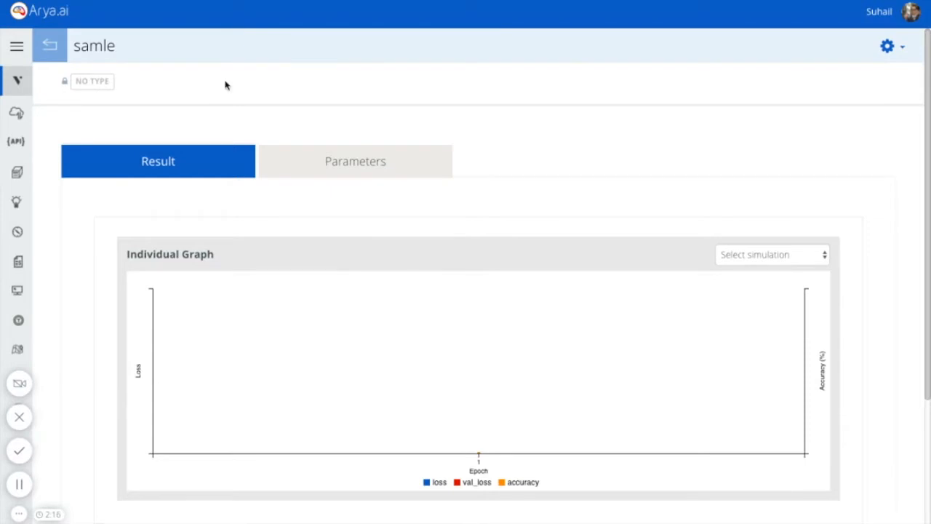
# Return to the list of simulations and open Parameter-simulation-batch-learningrate.
pyautogui.click(52, 45)
pyautogui.click(431, 118)
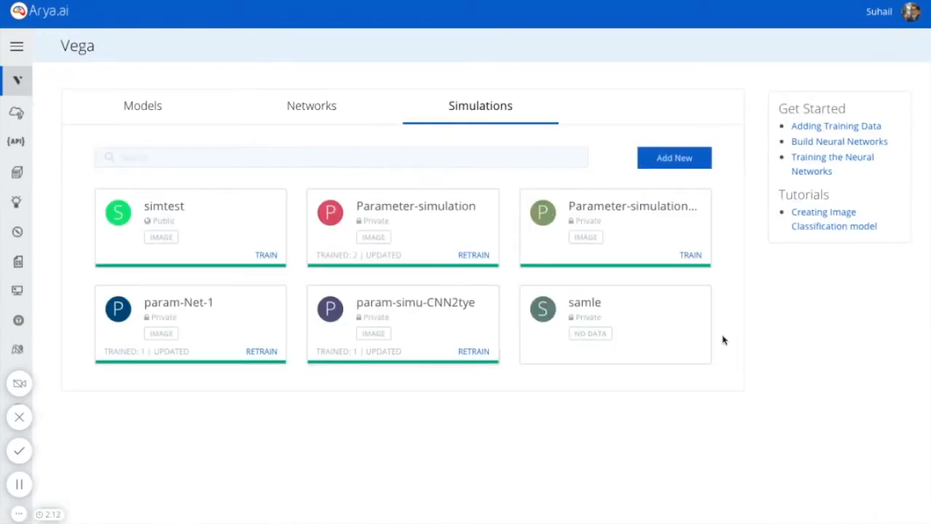
pyautogui.click(611, 229)
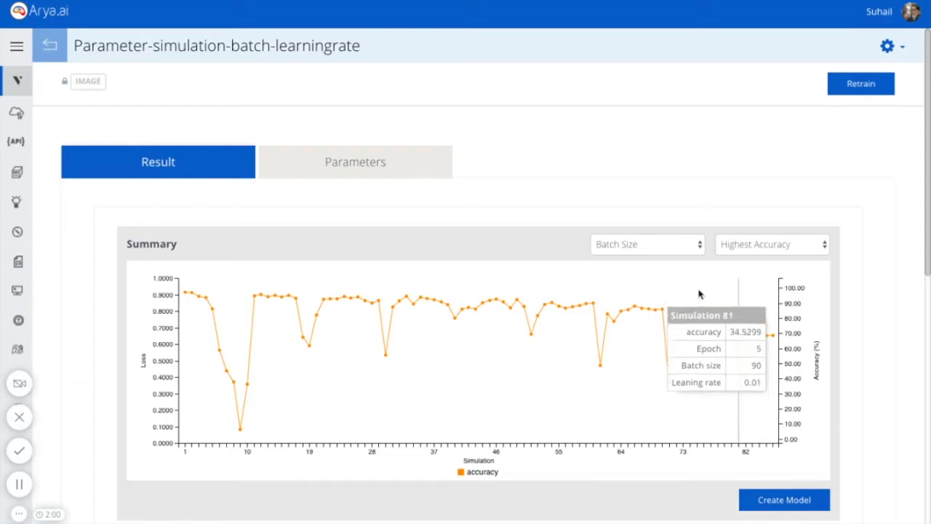
# Show the summary graph by Learning Rate and inspect its simulation points.
pyautogui.click(648, 252)
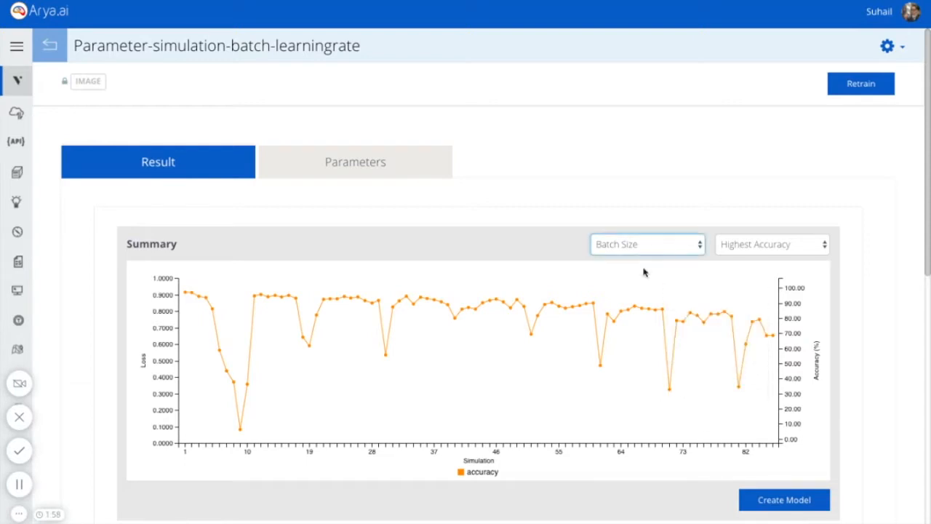
pyautogui.click(643, 271)
pyautogui.moveTo(194, 312)
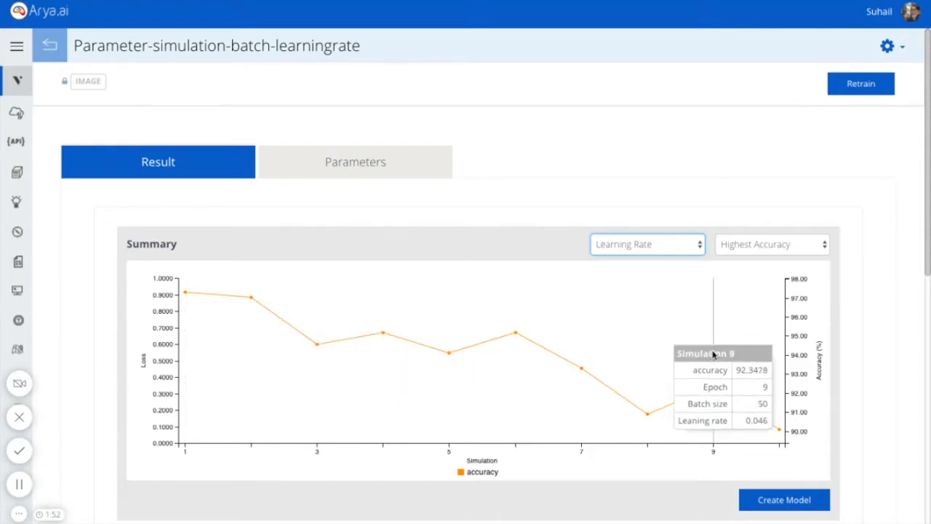
# Show the summary graph for both batch size and learning rate, using the Lowest Loss criterion.
pyautogui.click(641, 262)
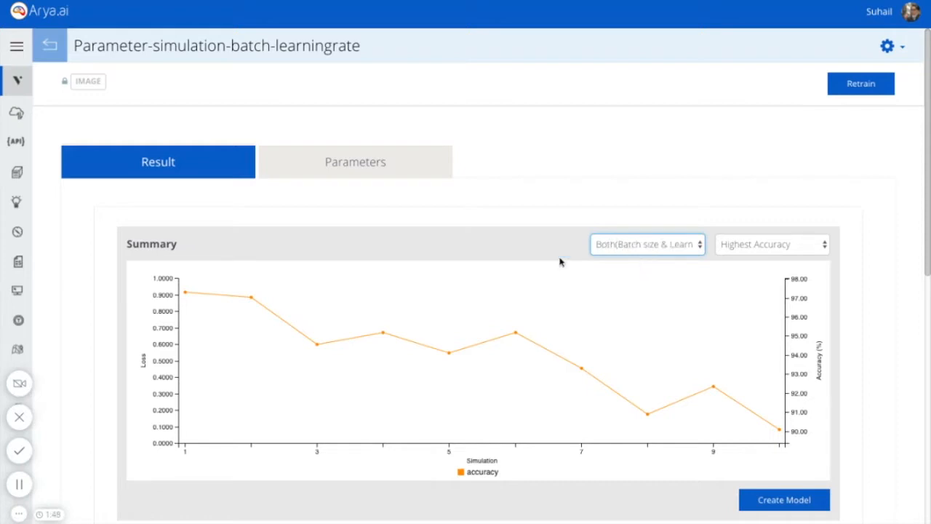
pyautogui.click(762, 251)
pyautogui.click(763, 260)
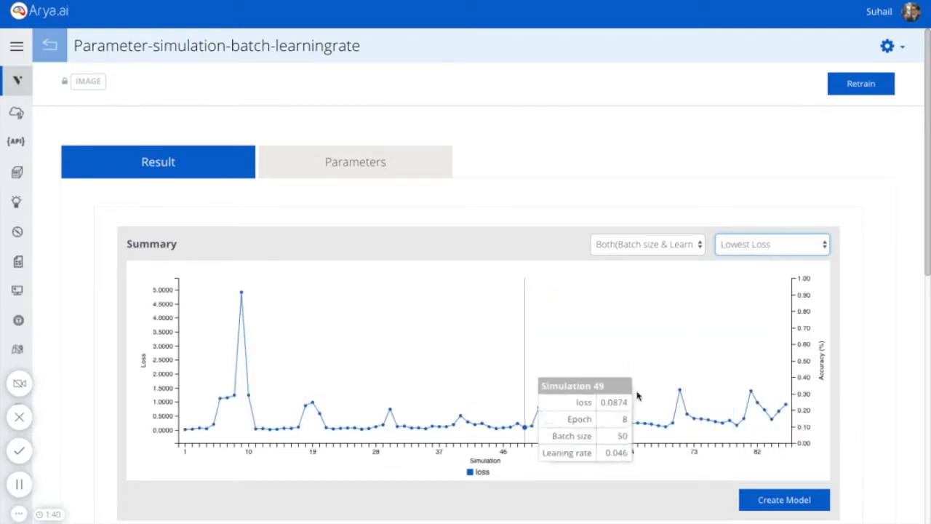
# Examine the lowest-loss summary graph and the Individual Graph beneath it.
pyautogui.scroll(-6, 460, 389)
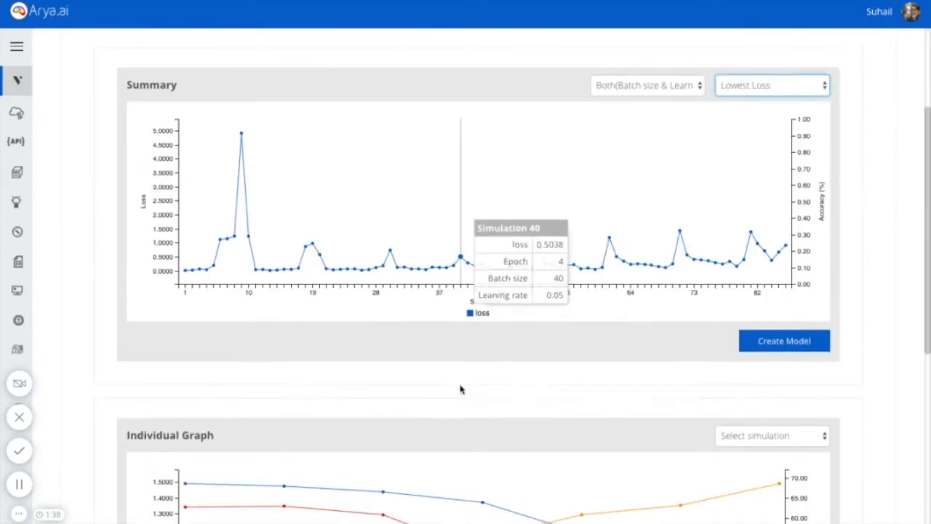
pyautogui.scroll(4, 460, 389)
pyautogui.scroll(3, 460, 389)
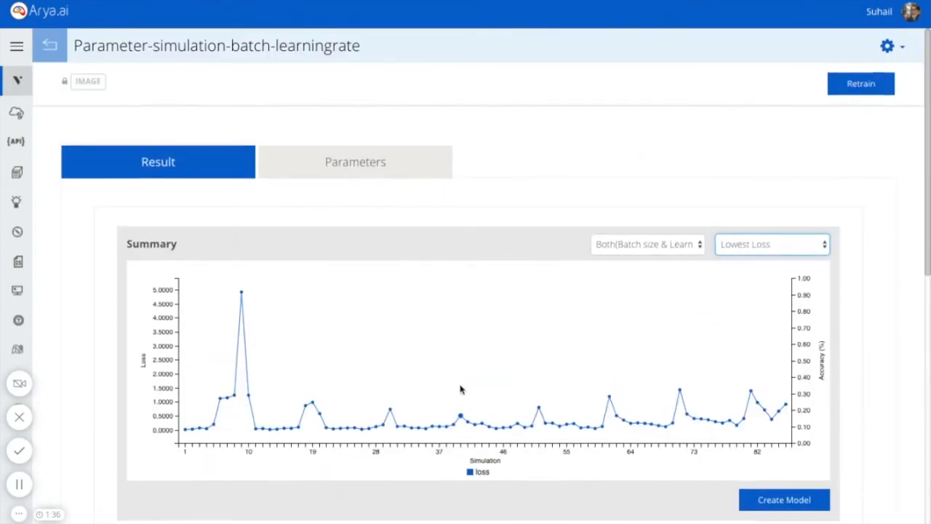
pyautogui.scroll(-5, 824, 347)
pyautogui.scroll(1, 825, 347)
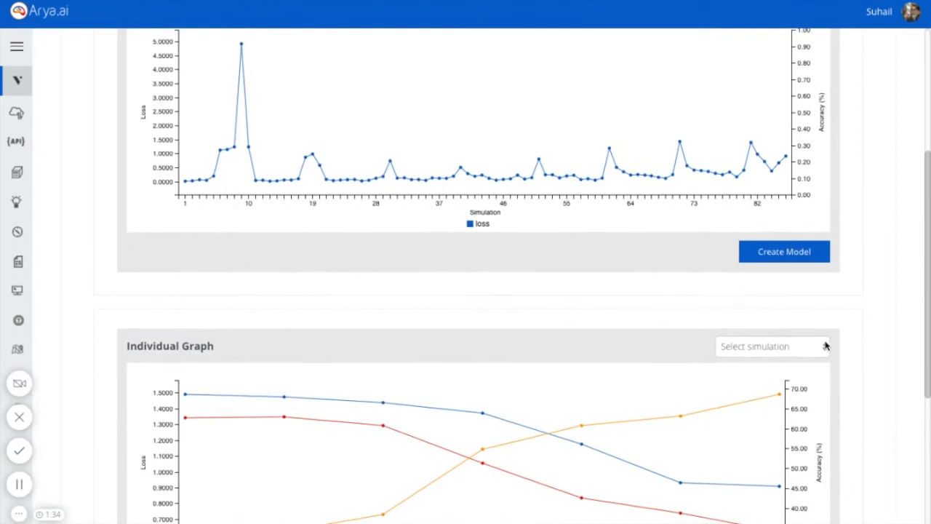
# Start creating a model from the simulation, using Highest Accuracy for both batch size and learning rate, and continue to the new model form.
pyautogui.click(781, 256)
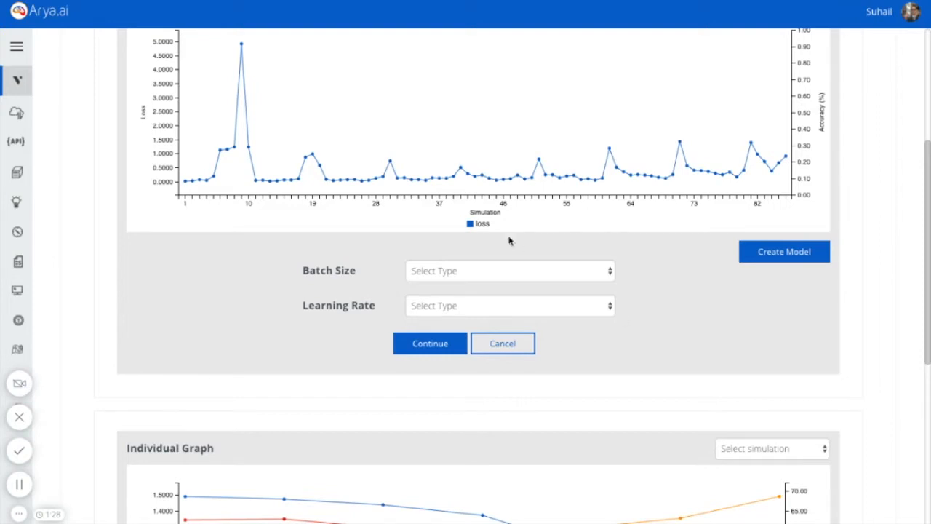
pyautogui.click(499, 274)
pyautogui.click(489, 304)
pyautogui.click(489, 306)
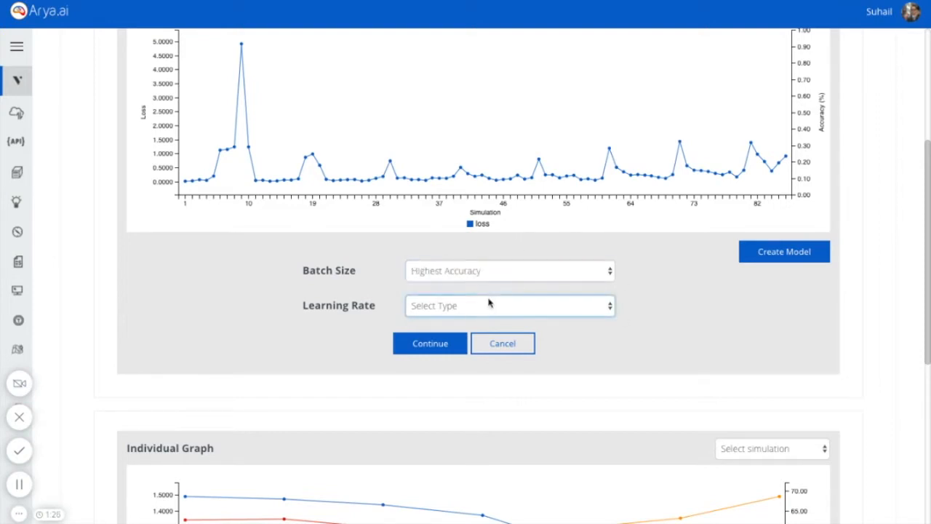
pyautogui.click(488, 324)
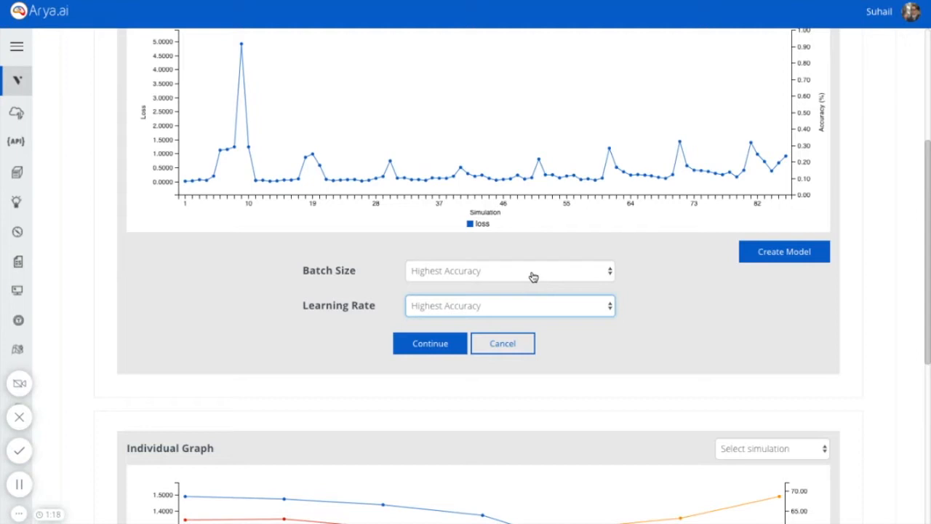
pyautogui.click(528, 318)
pyautogui.click(429, 350)
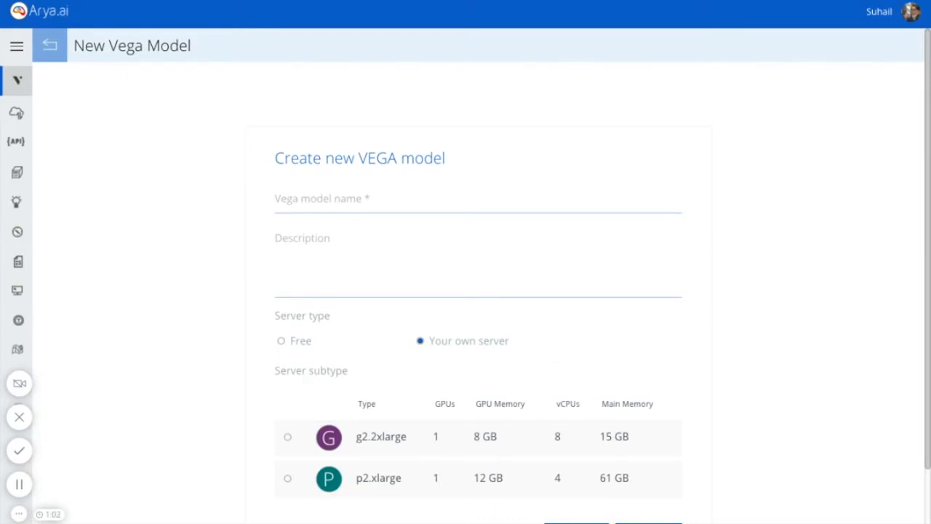
# Leave the new model form, return to the Vega models and examine the training result graph of Image-class.
pyautogui.click(51, 52)
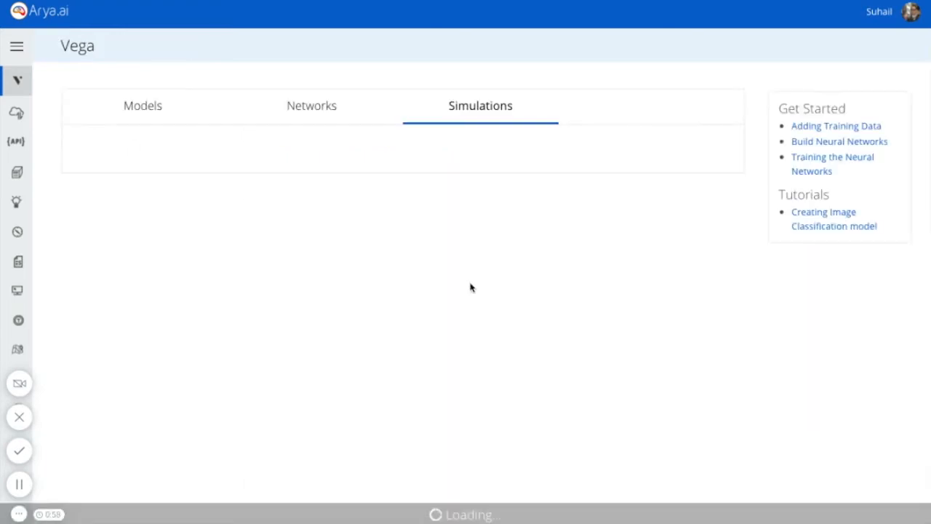
pyautogui.click(147, 110)
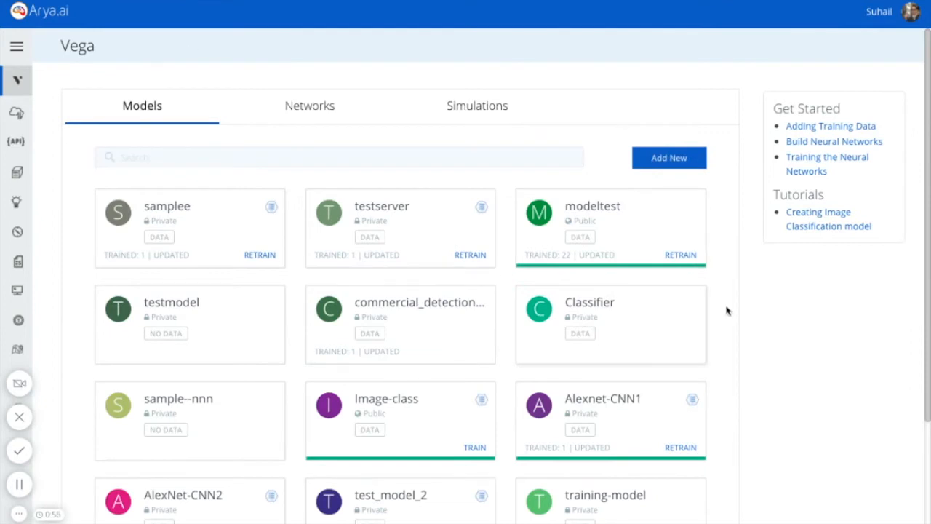
pyautogui.scroll(-3, 726, 310)
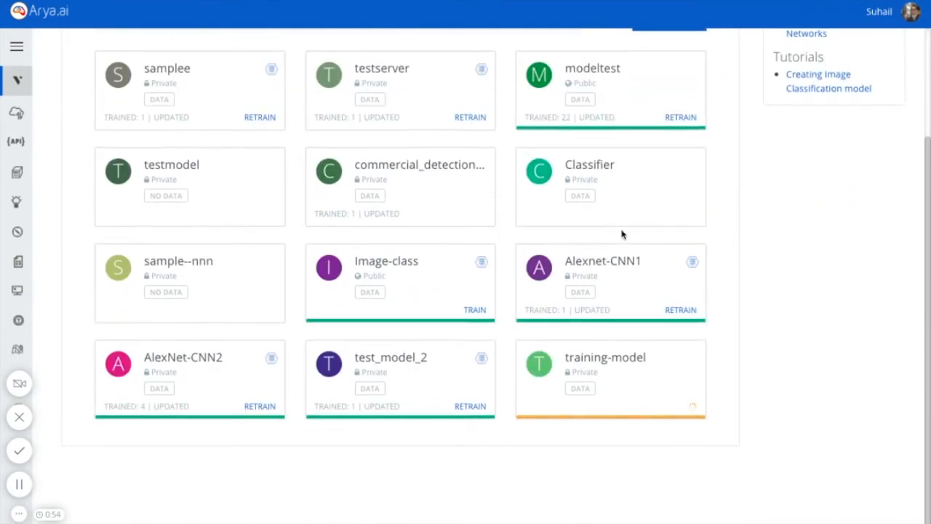
pyautogui.scroll(2, 621, 233)
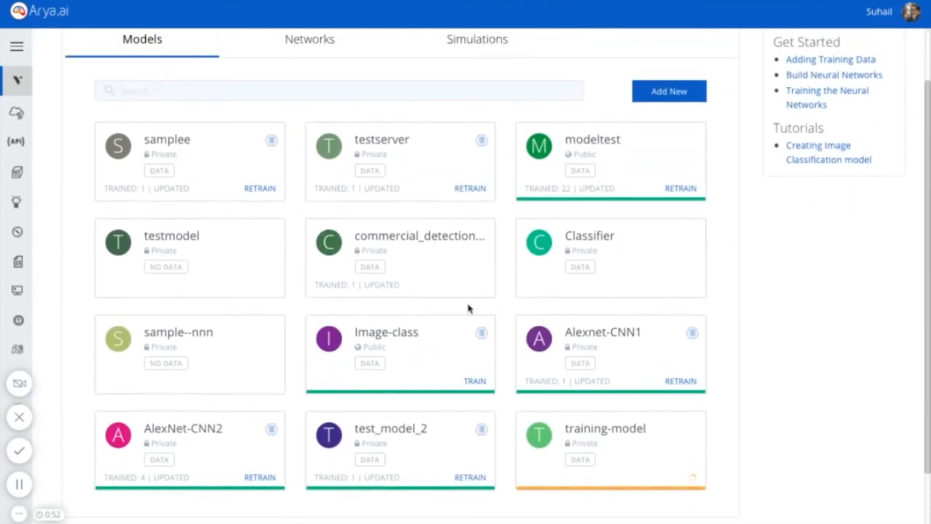
pyautogui.click(446, 327)
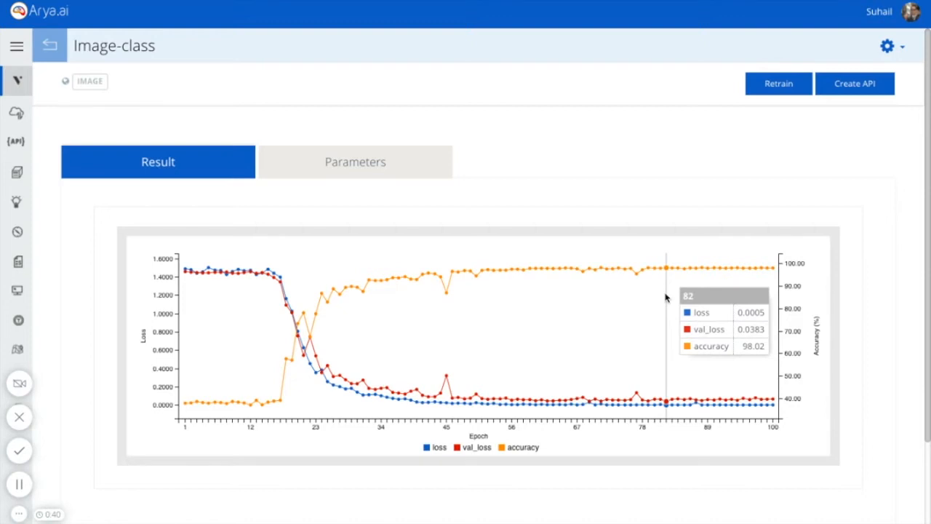
pyautogui.scroll(-2, 656, 212)
pyautogui.scroll(2, 655, 213)
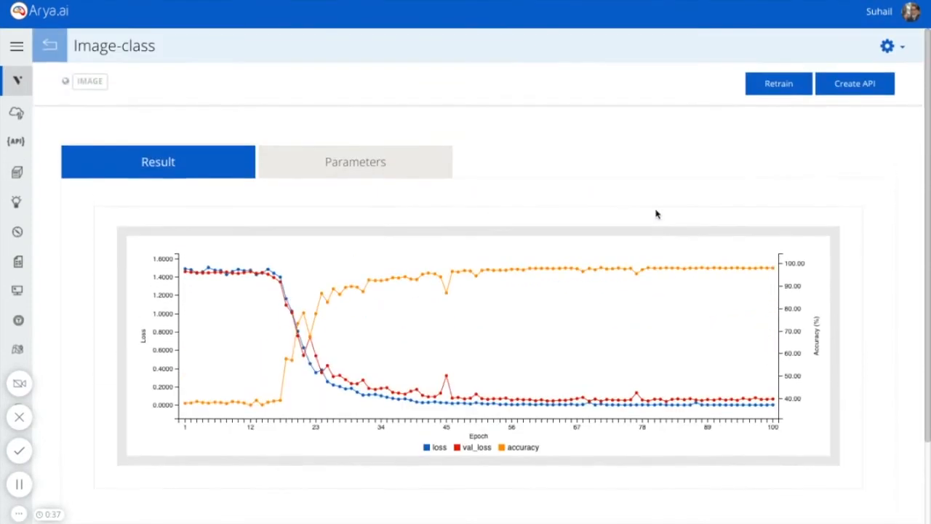
# Launch an API creation for Image-class with API type Classification and output layer dens1.
pyautogui.click(847, 81)
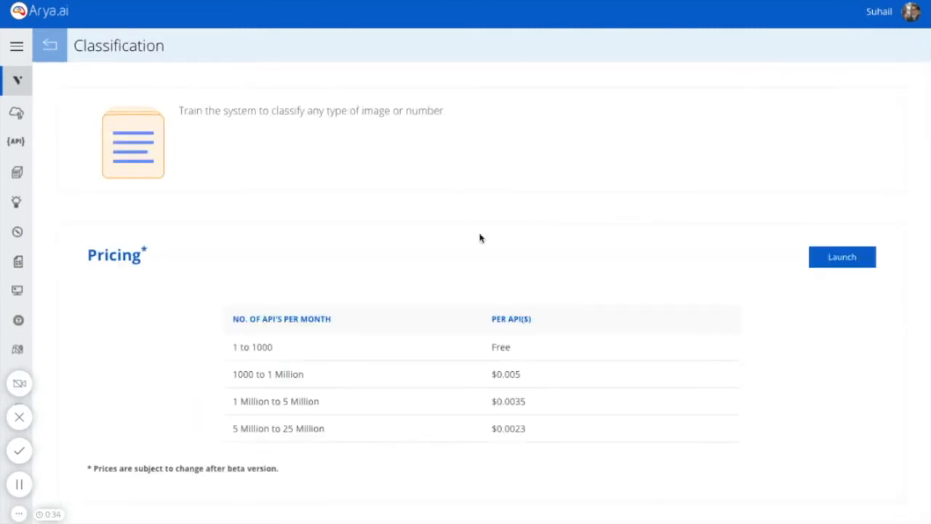
pyautogui.click(836, 255)
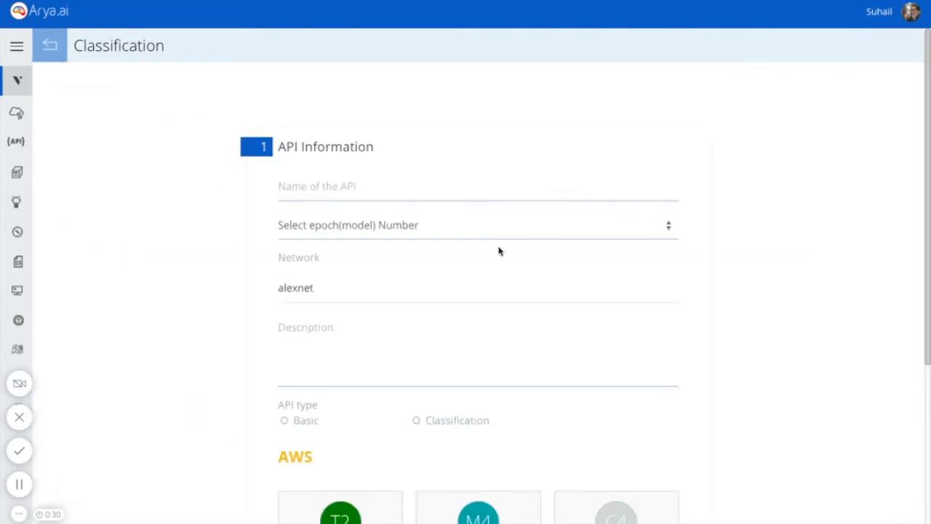
pyautogui.scroll(-3, 499, 298)
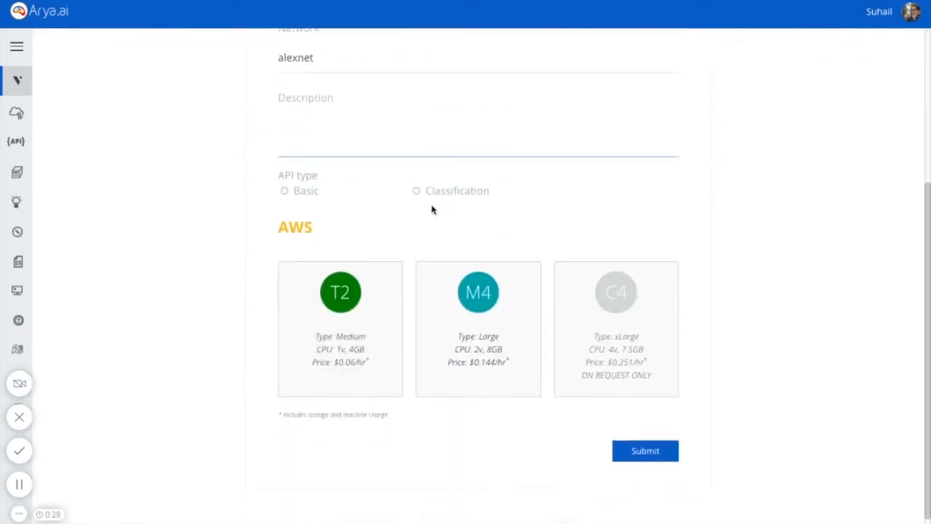
pyautogui.click(459, 195)
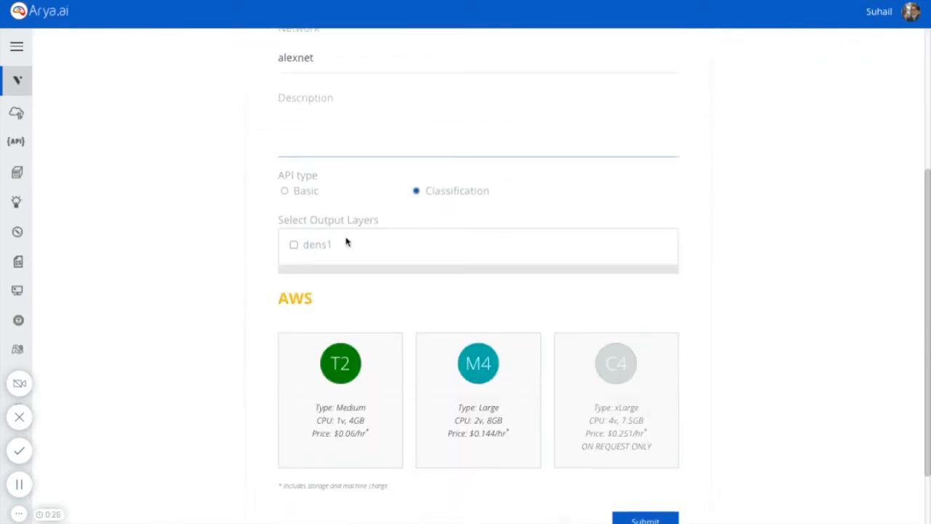
pyautogui.click(309, 247)
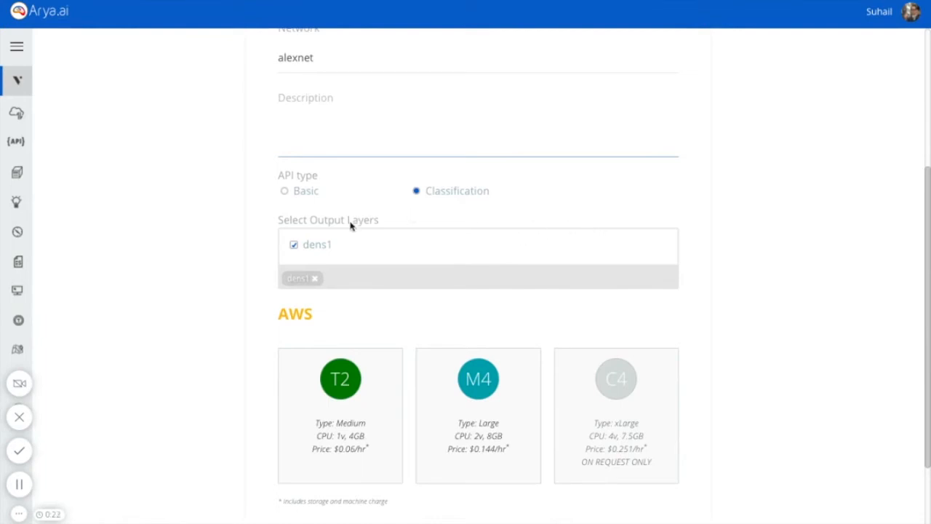
# Switch the API type to Basic, select conv3 as an output layer and choose epoch 82.
pyautogui.click(298, 198)
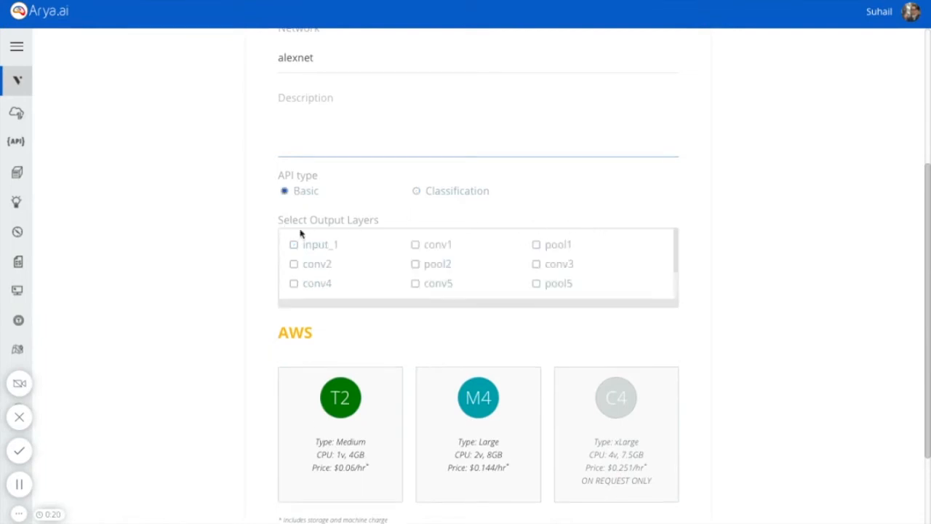
pyautogui.scroll(-3, 456, 254)
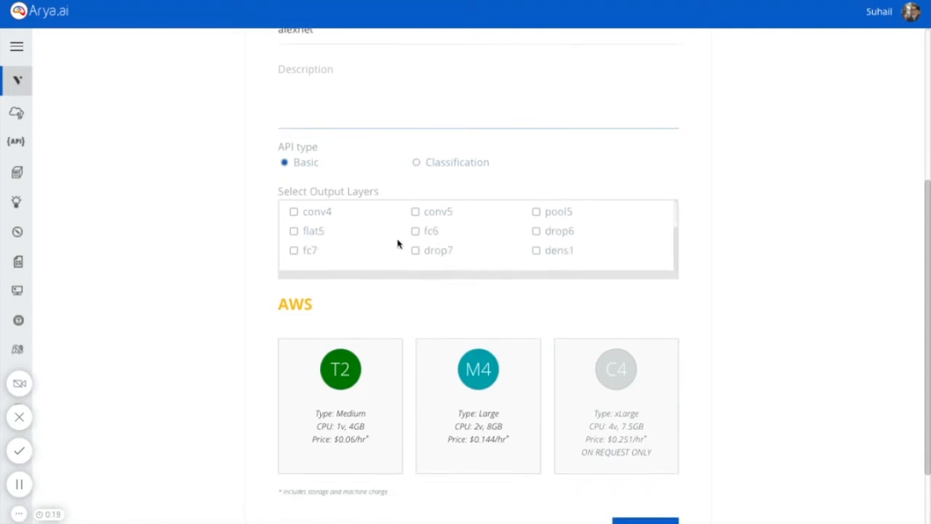
pyautogui.scroll(1, 397, 243)
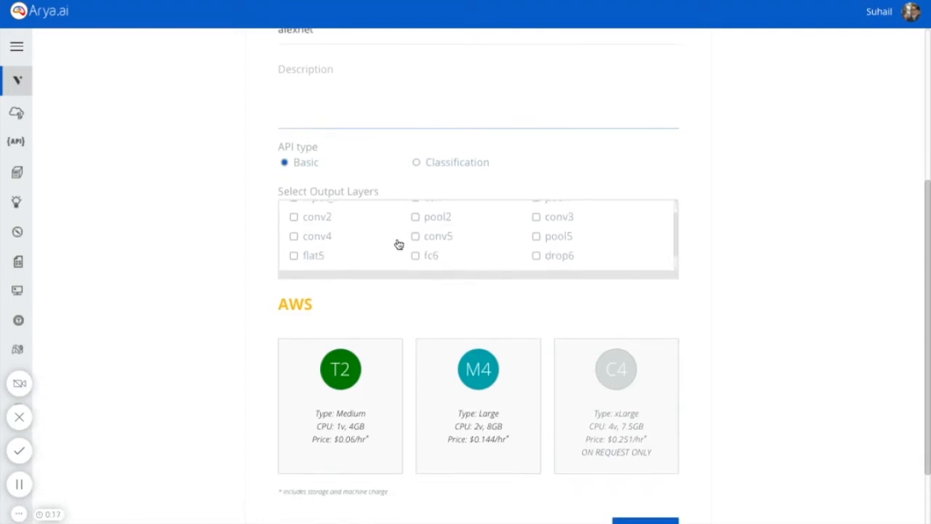
pyautogui.click(535, 216)
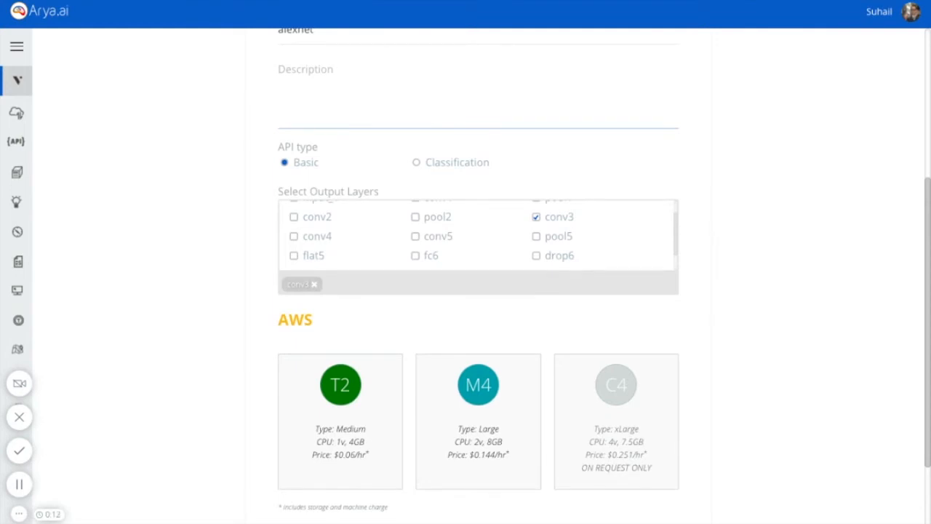
pyautogui.scroll(3, 446, 173)
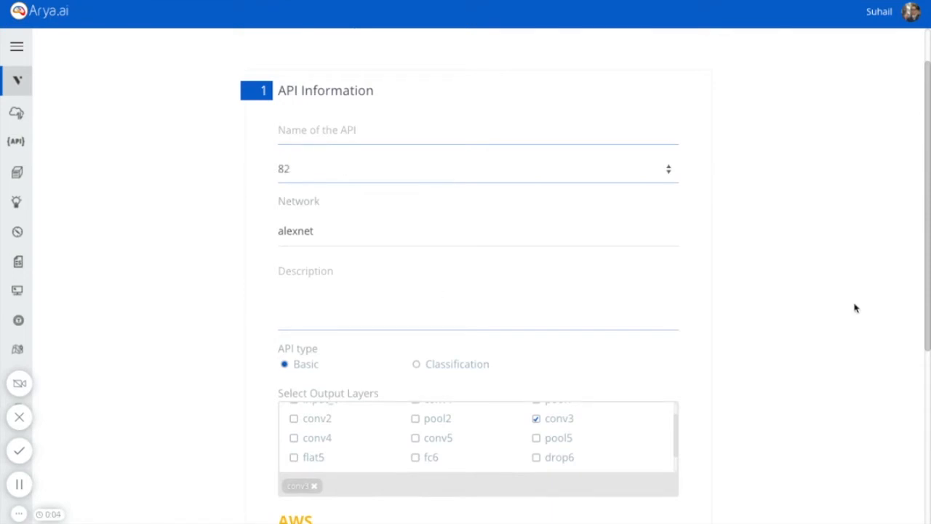
# Add pool2 to the output layers, choose the T2 Medium AWS instance and review the API form.
pyautogui.scroll(-3, 854, 305)
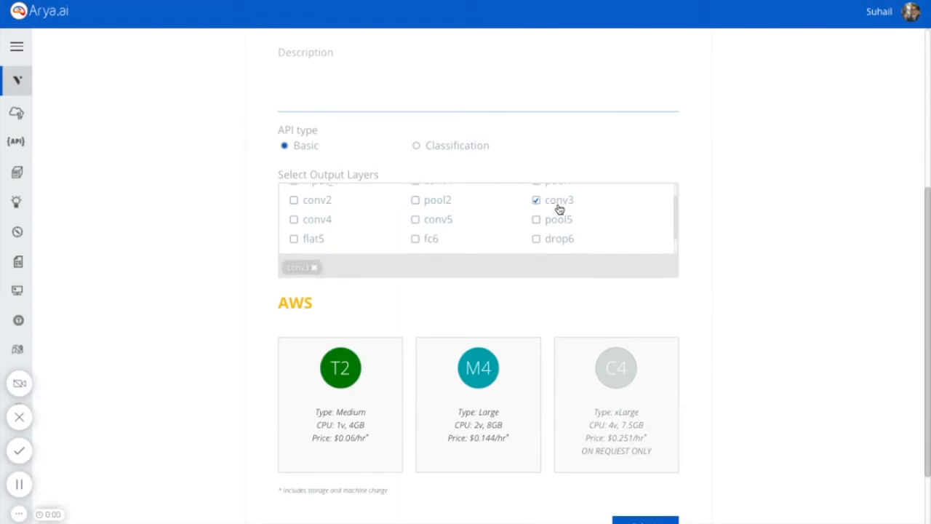
pyautogui.click(427, 201)
pyautogui.scroll(-2, 442, 285)
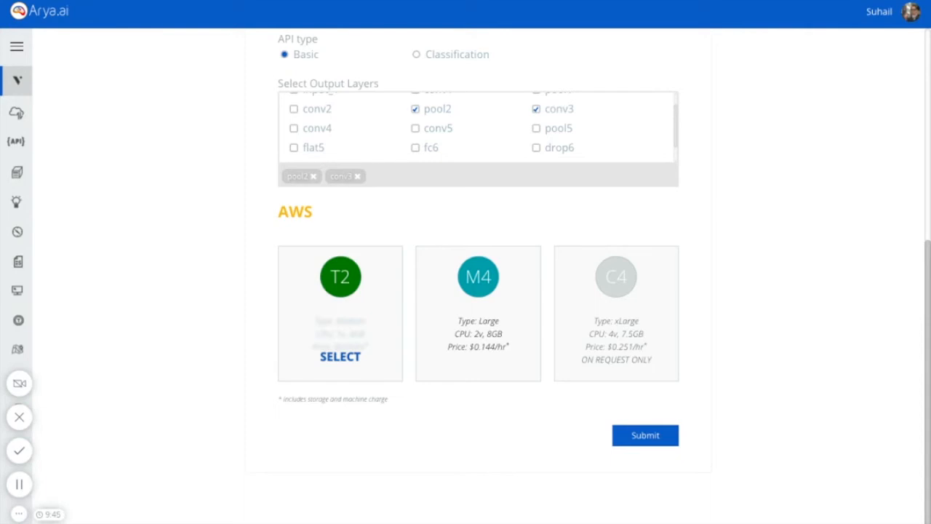
pyautogui.click(340, 356)
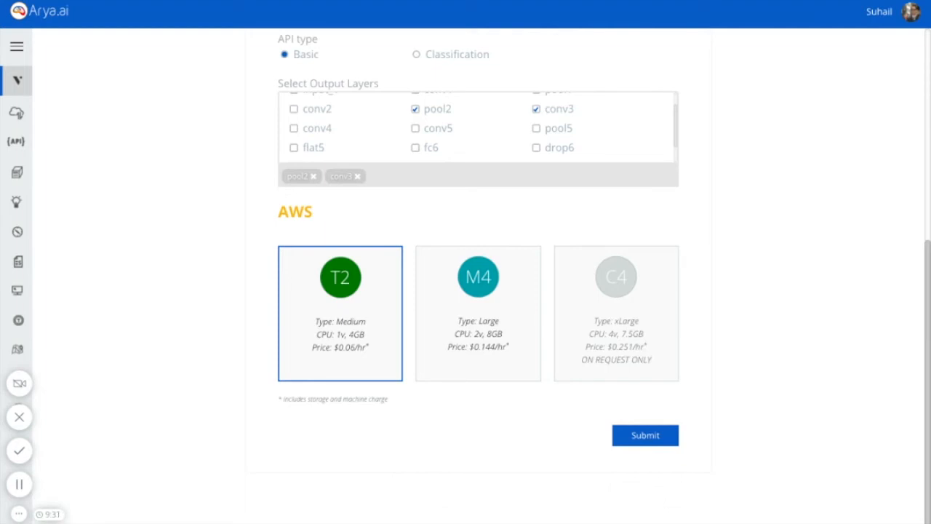
pyautogui.scroll(5, 478, 276)
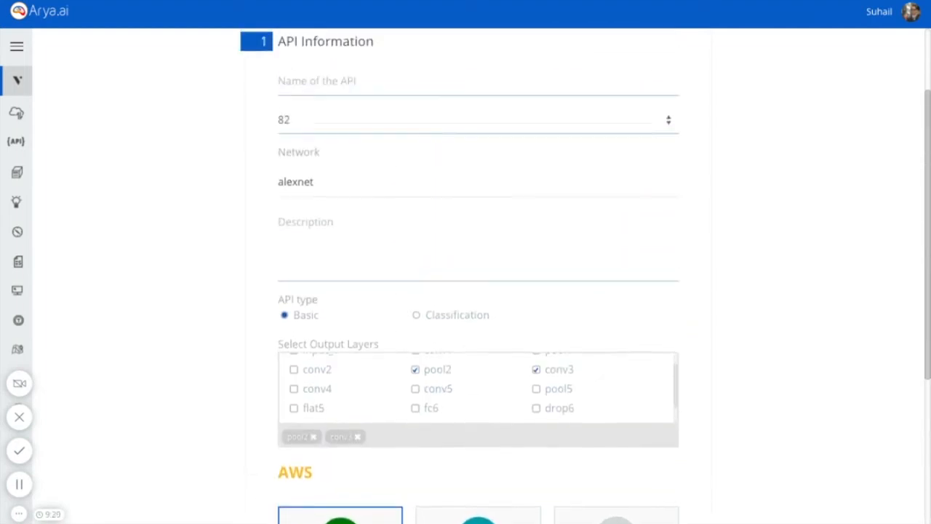
pyautogui.scroll(-4, 477, 276)
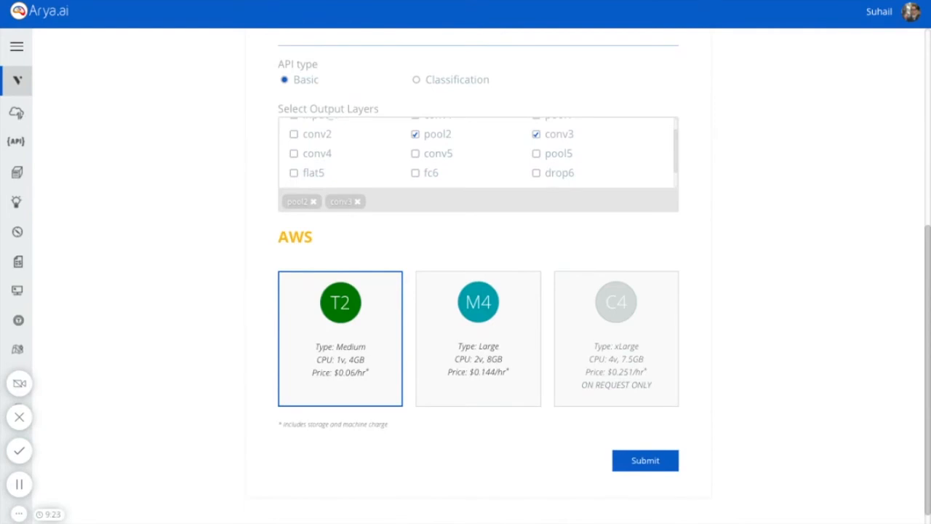
pyautogui.scroll(5, 568, 255)
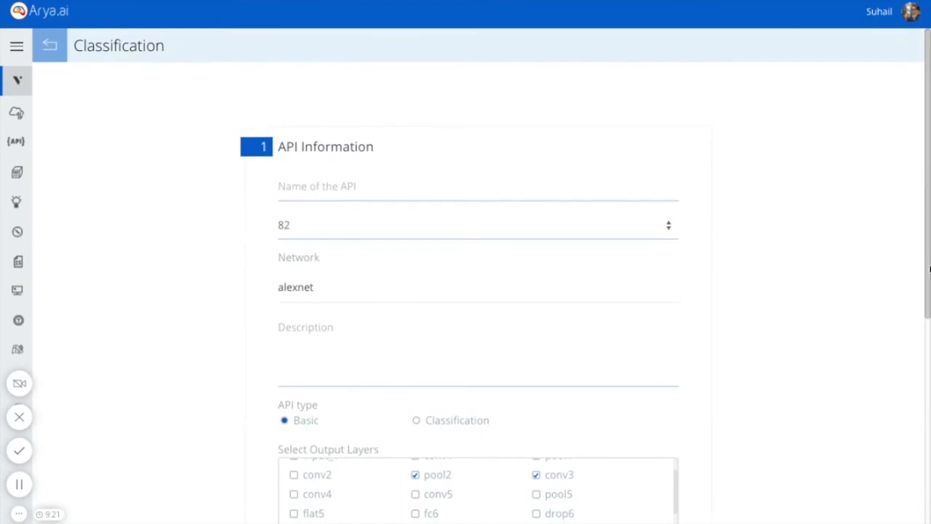
# Leave the API form, open Img5Class from the list of APIs and go to its demo's input_1 value.
pyautogui.click(23, 78)
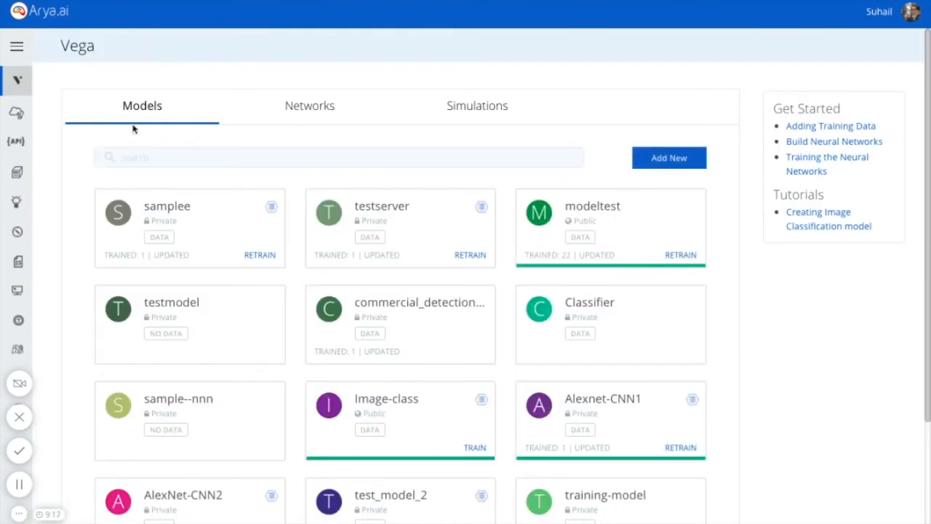
pyautogui.click(22, 48)
pyautogui.click(41, 119)
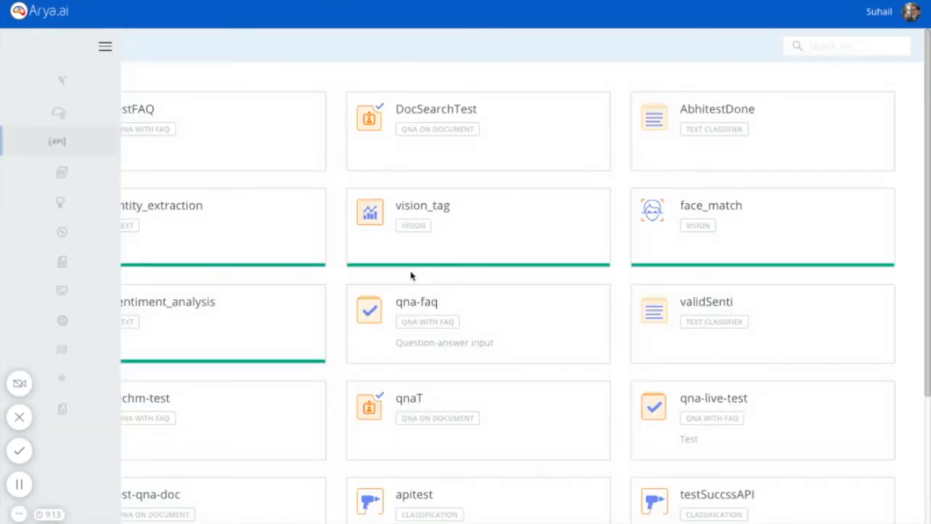
pyautogui.scroll(-3, 436, 291)
pyautogui.click(484, 427)
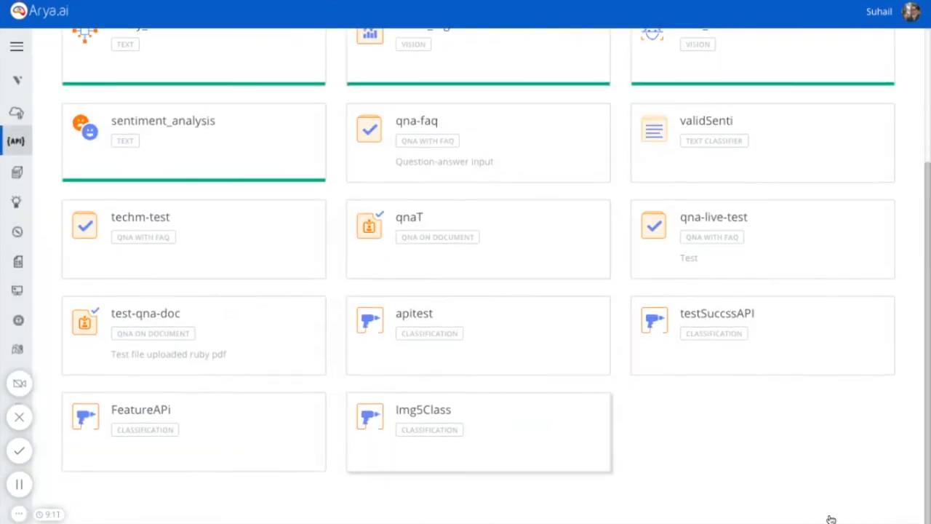
pyautogui.scroll(-3, 636, 272)
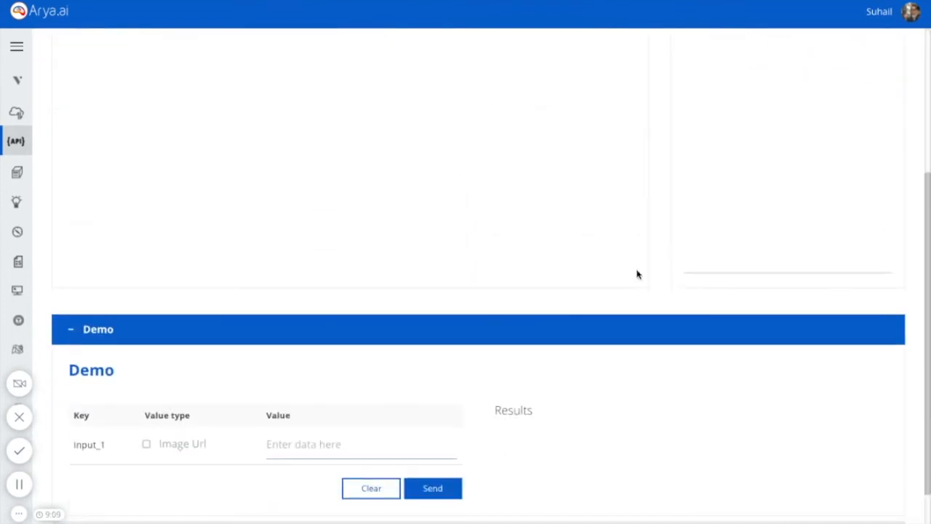
pyautogui.click(306, 448)
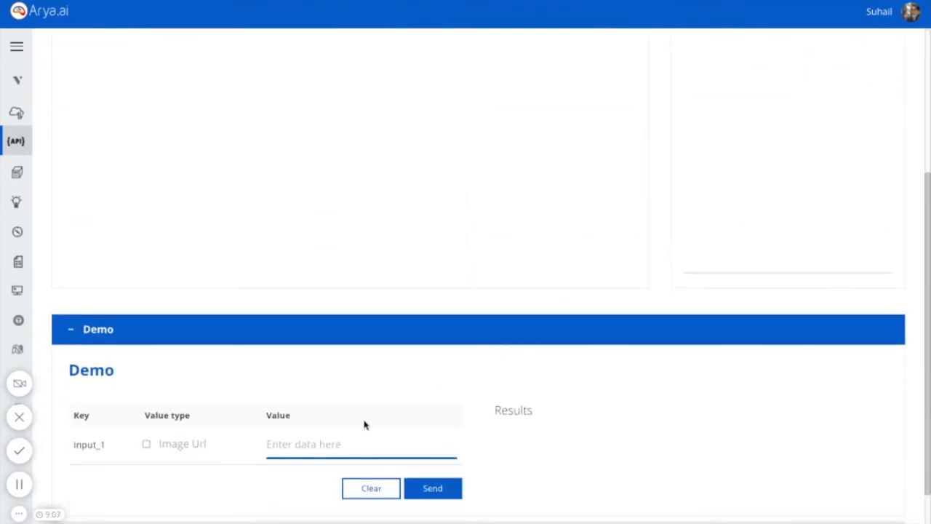
# View the Img5Class API call statistics by day, week, month and hour.
pyautogui.scroll(1, 378, 422)
pyautogui.click(546, 86)
pyautogui.scroll(1, 789, 138)
pyautogui.click(574, 143)
pyautogui.click(608, 144)
pyautogui.click(498, 139)
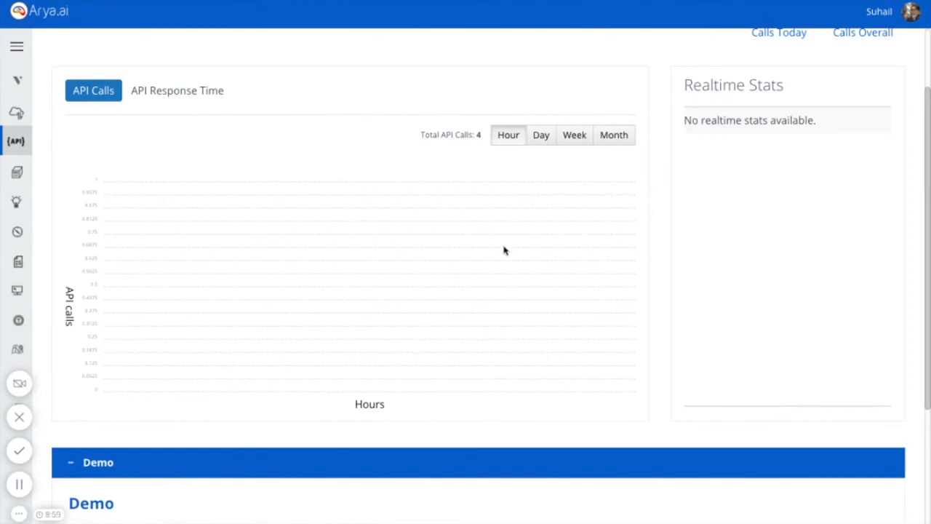
pyautogui.scroll(2, 502, 249)
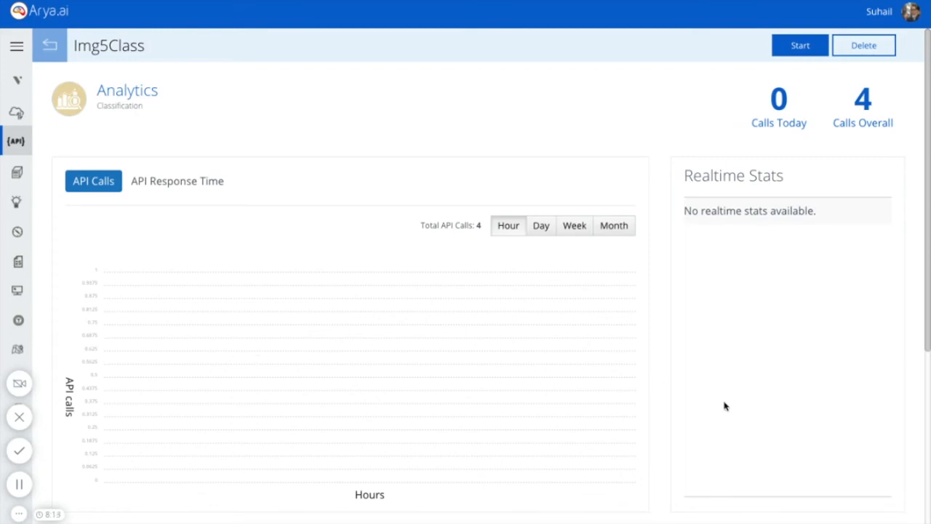
# Return to the list of Vega models.
pyautogui.click(16, 46)
pyautogui.click(28, 76)
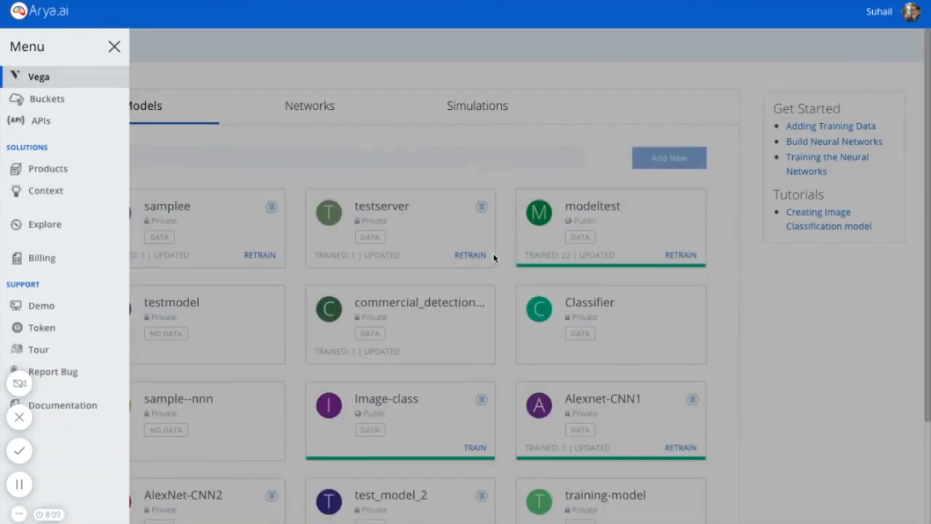